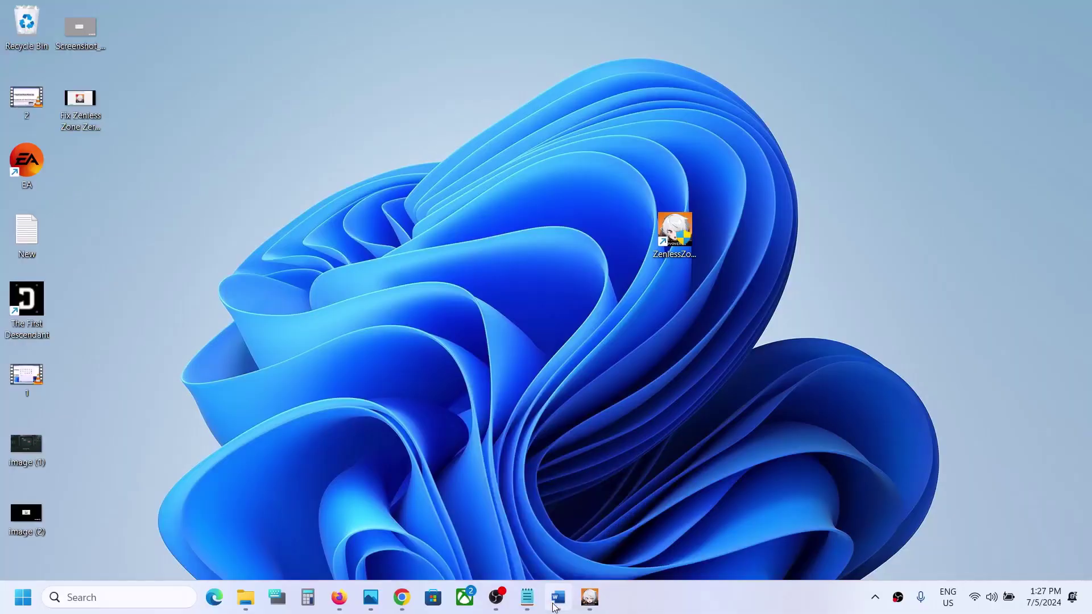
In the Word driver guide, highlight the clean graphics driver step and the NVIDIA and AMD links.
left_click(555, 606)
left_click_drag(233, 405, 907, 386)
scroll(434, 367, "down", 5)
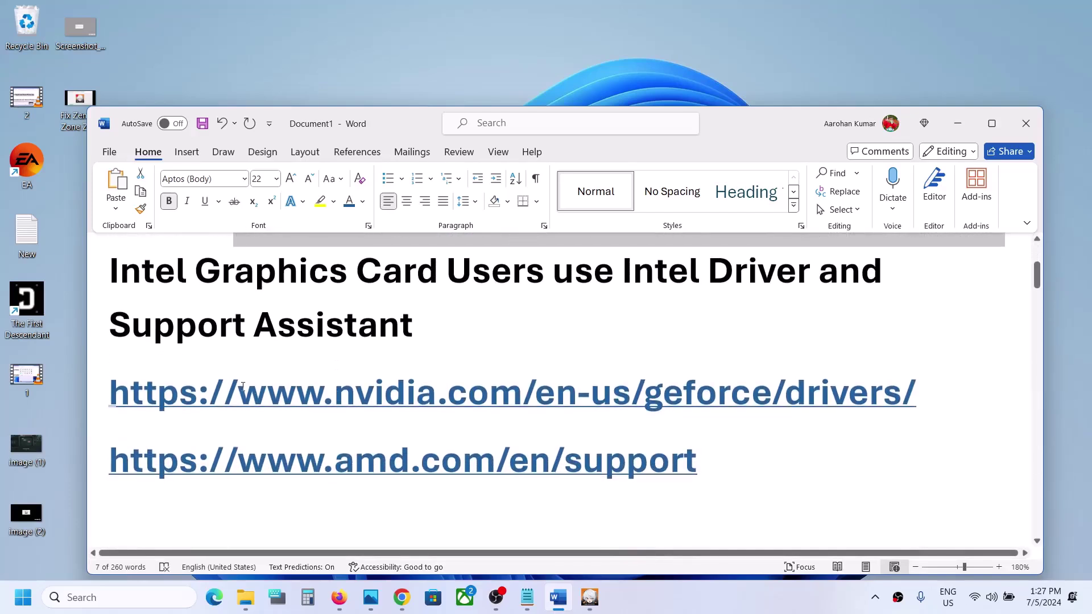
left_click_drag(237, 395, 611, 398)
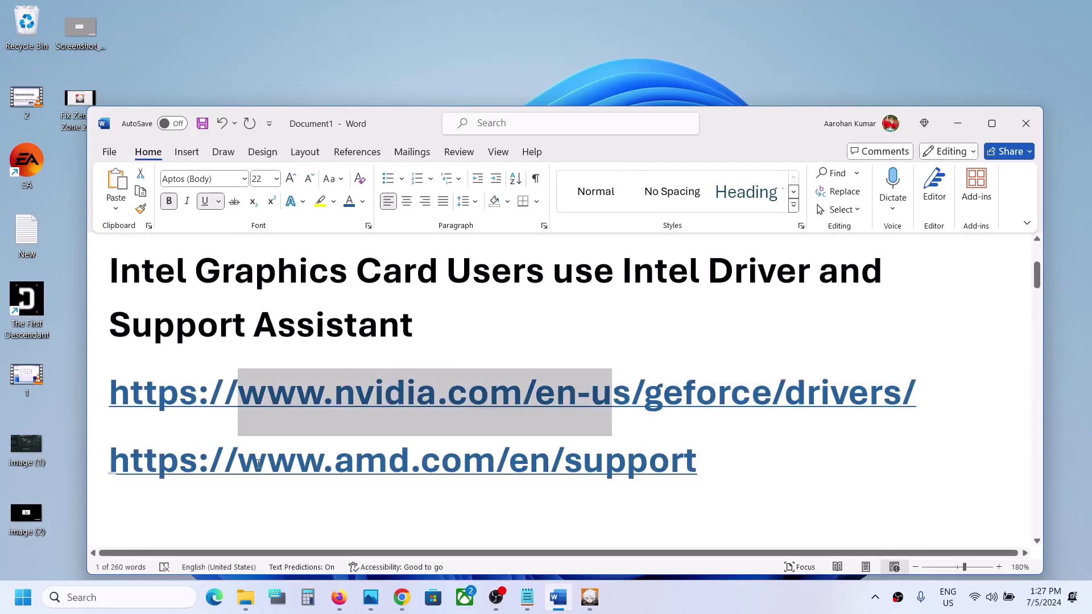
left_click_drag(258, 463, 581, 462)
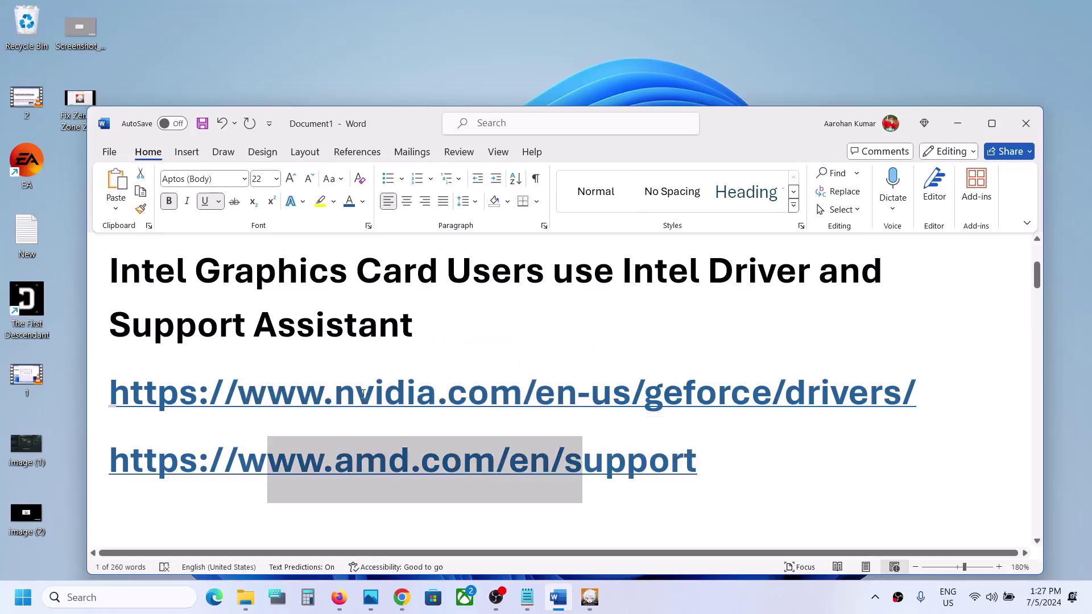
left_click_drag(357, 394, 521, 395)
scroll(373, 348, "up", 1)
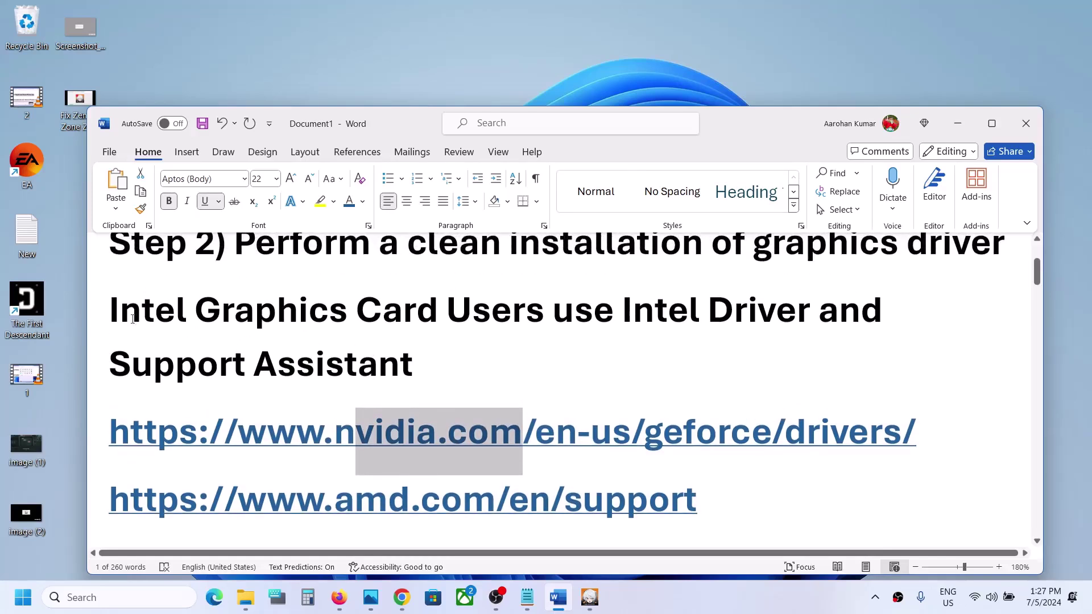
Highlight the Intel Graphics Card Users heading and select the 'Intel Driver and Support Assistant' name.
left_click_drag(110, 309, 550, 312)
left_click(521, 332)
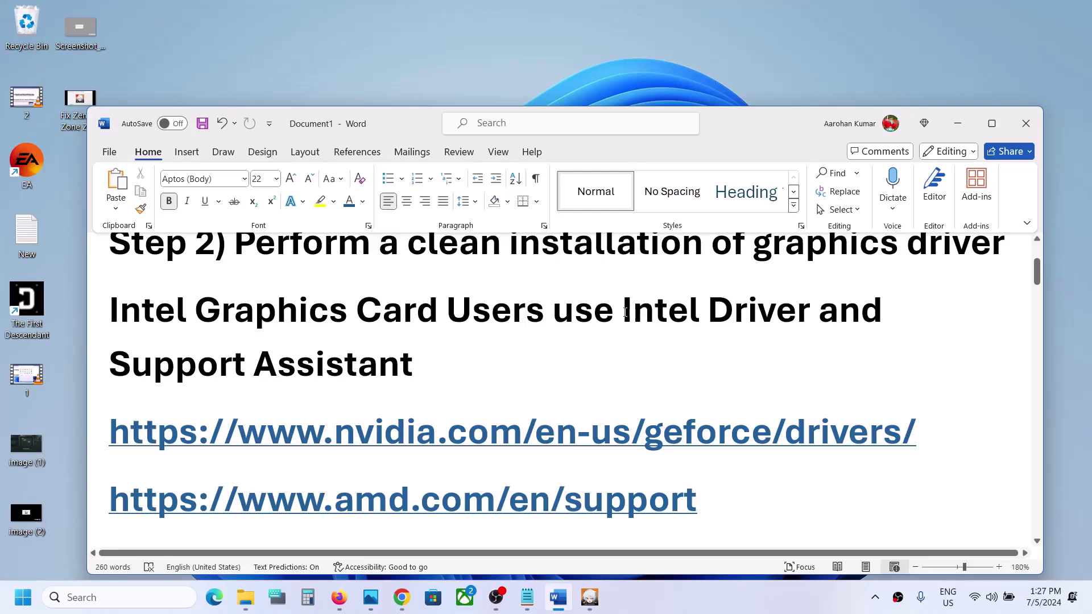
left_click_drag(623, 312, 405, 380)
key("ctrl+c")
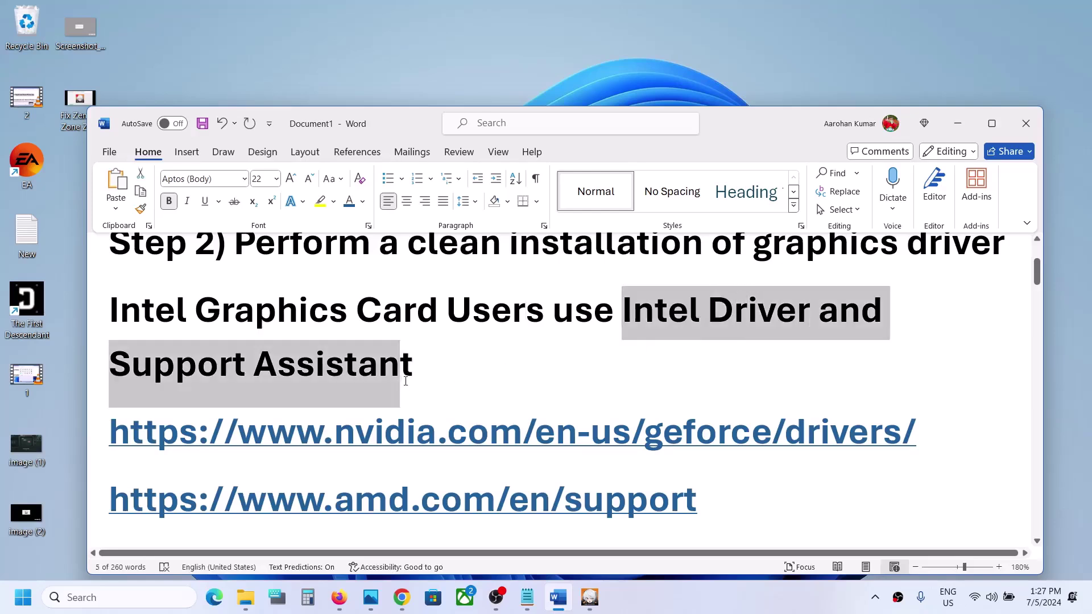
right_click(401, 597)
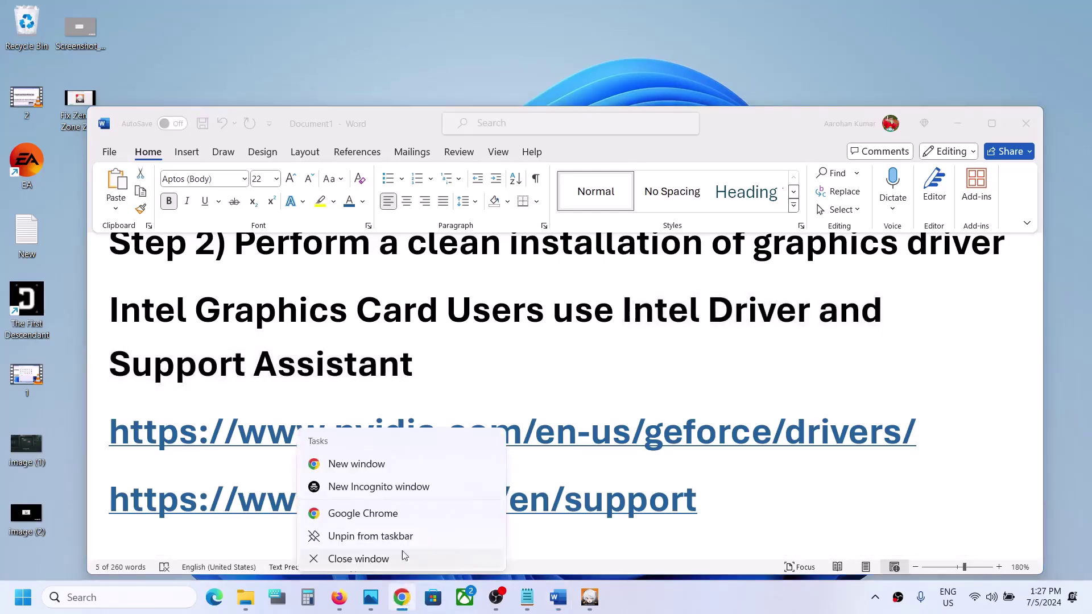
Search 'Intel Driver and Support Assistant' in a new maximized Chrome window and download the installer from intel.com.
left_click(369, 513)
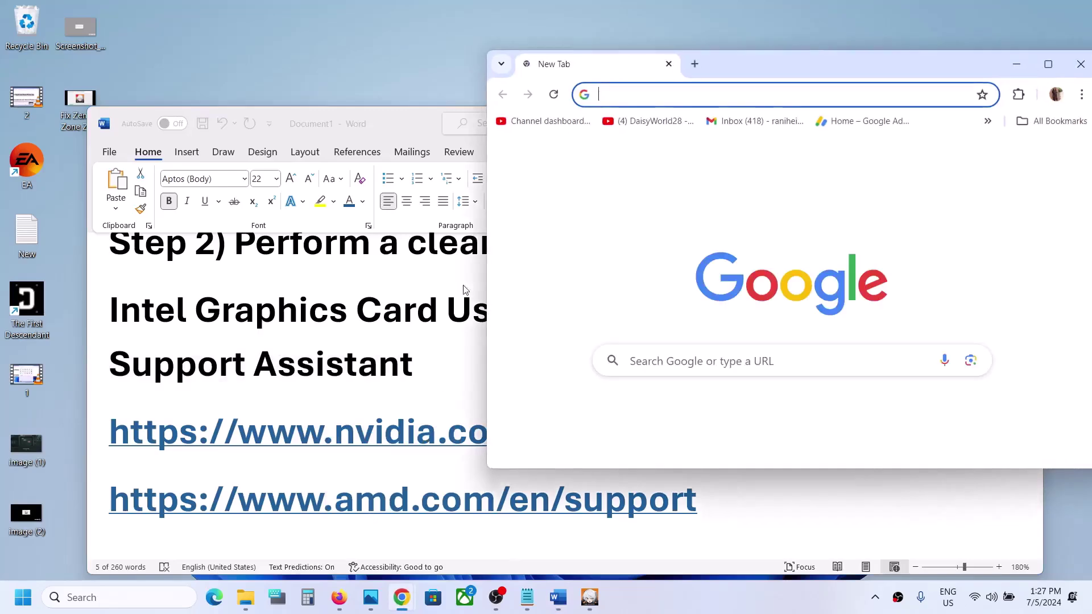
key("ctrl+v")
key("Return")
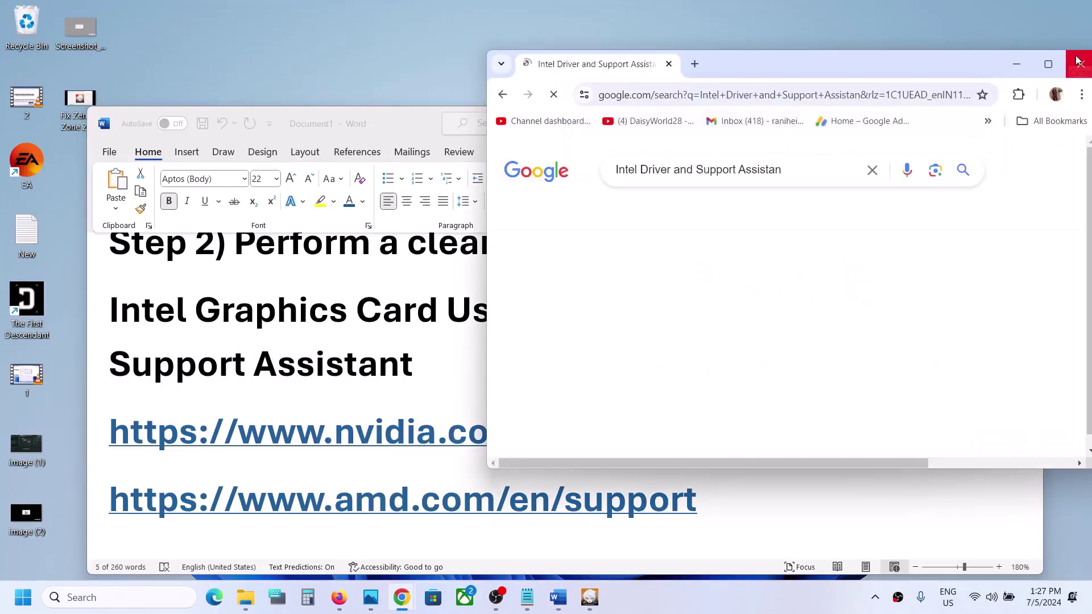
mouse_move(1041, 70)
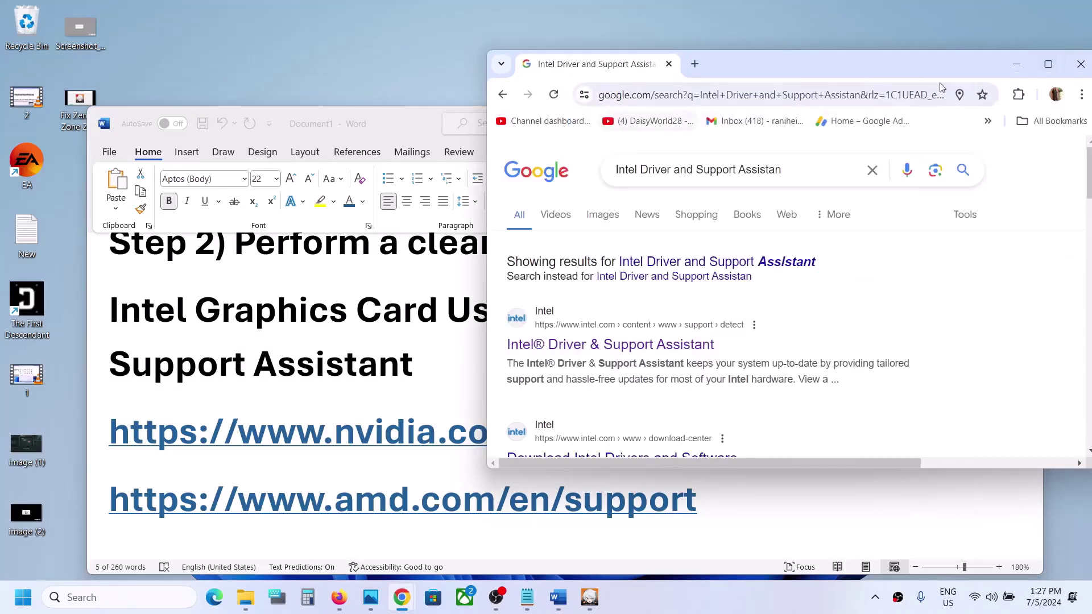
left_click(1047, 63)
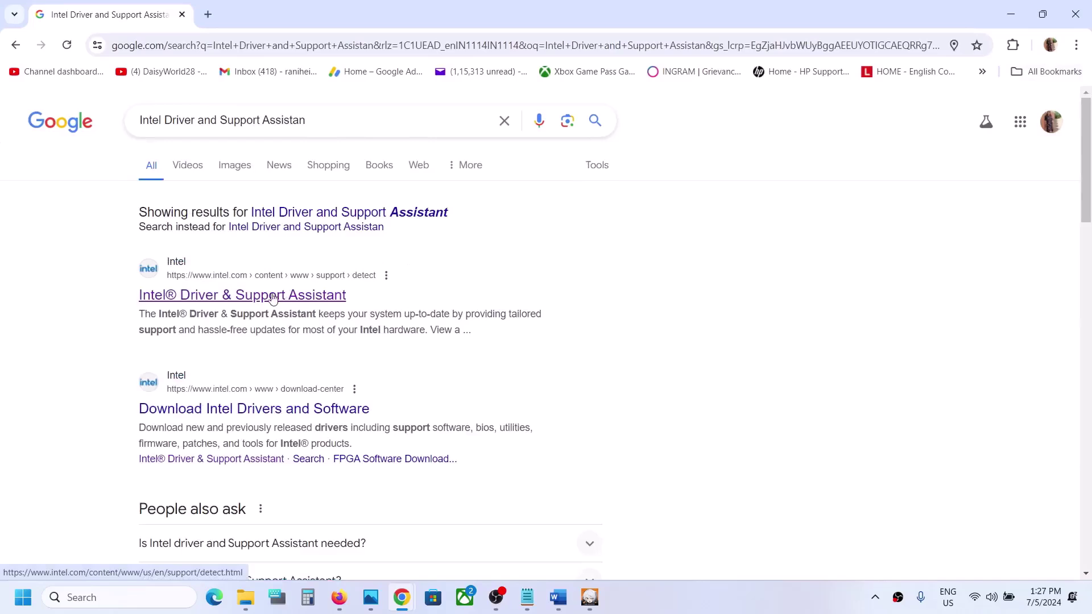
left_click(254, 295)
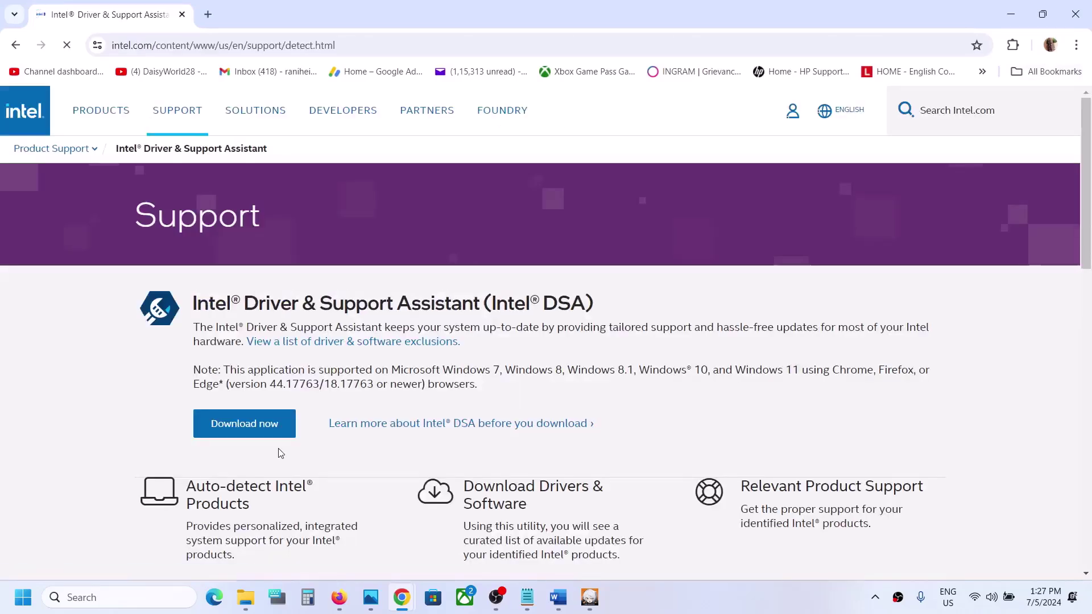
left_click(263, 431)
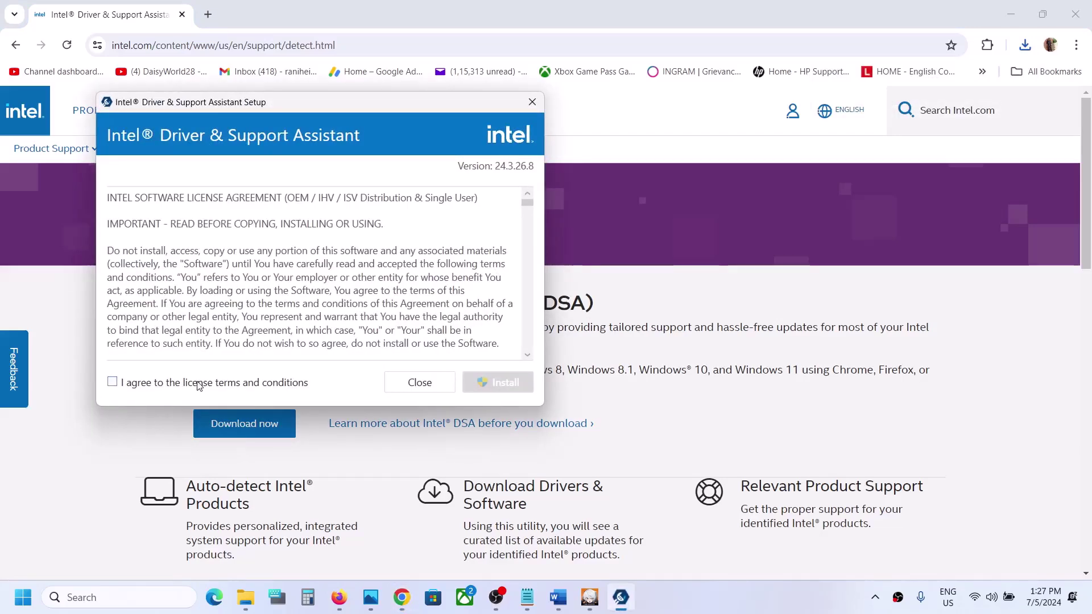
Agree to the license terms, install Intel Driver & Support Assistant, accept the Computing Improvement Program, and launch it.
left_click(199, 384)
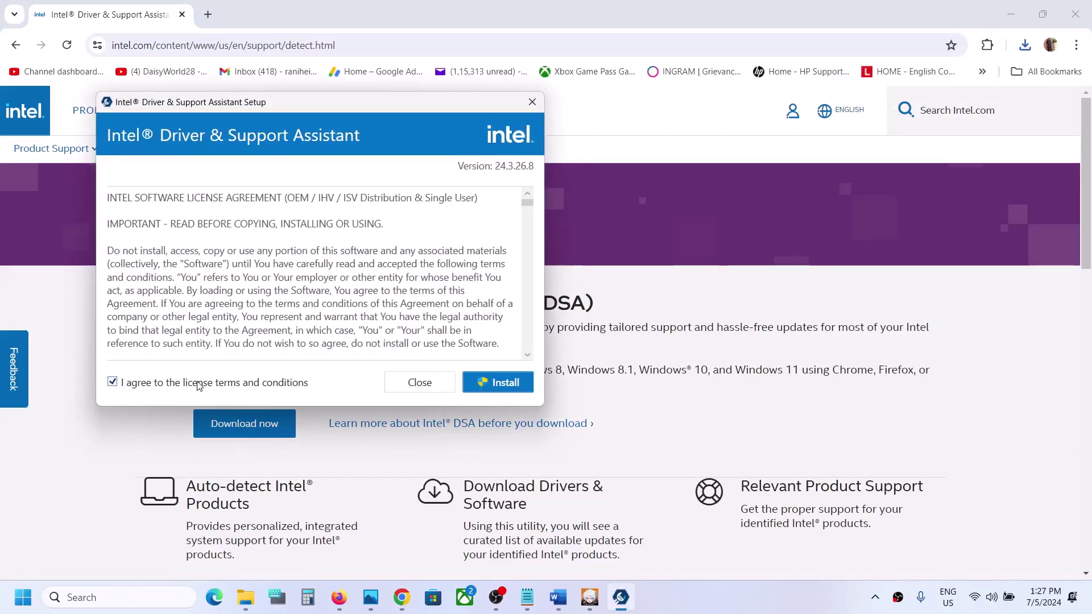
left_click(526, 388)
left_click(504, 386)
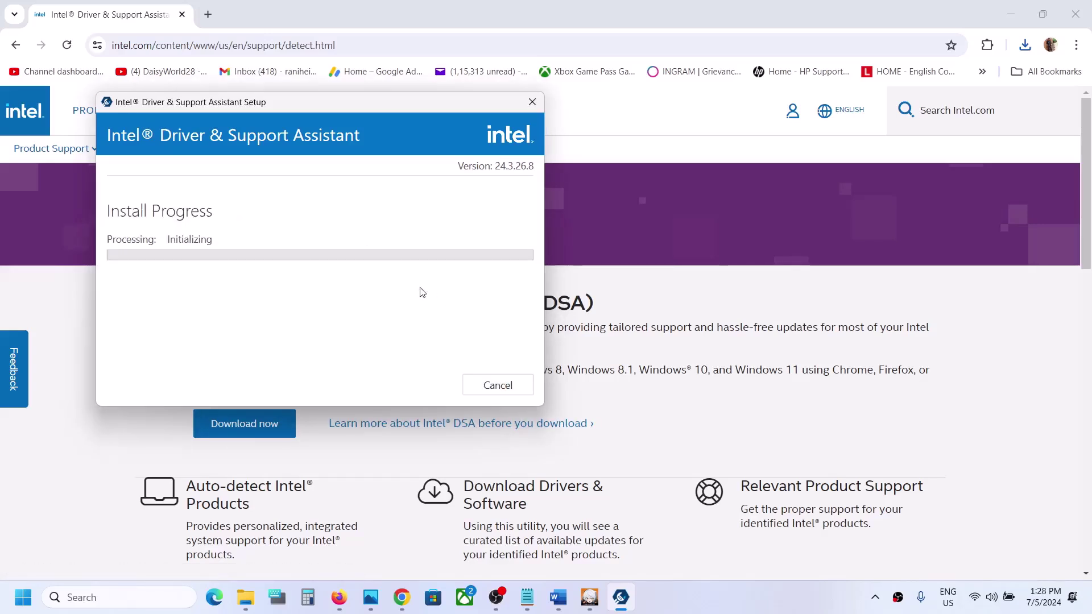
left_click(688, 596)
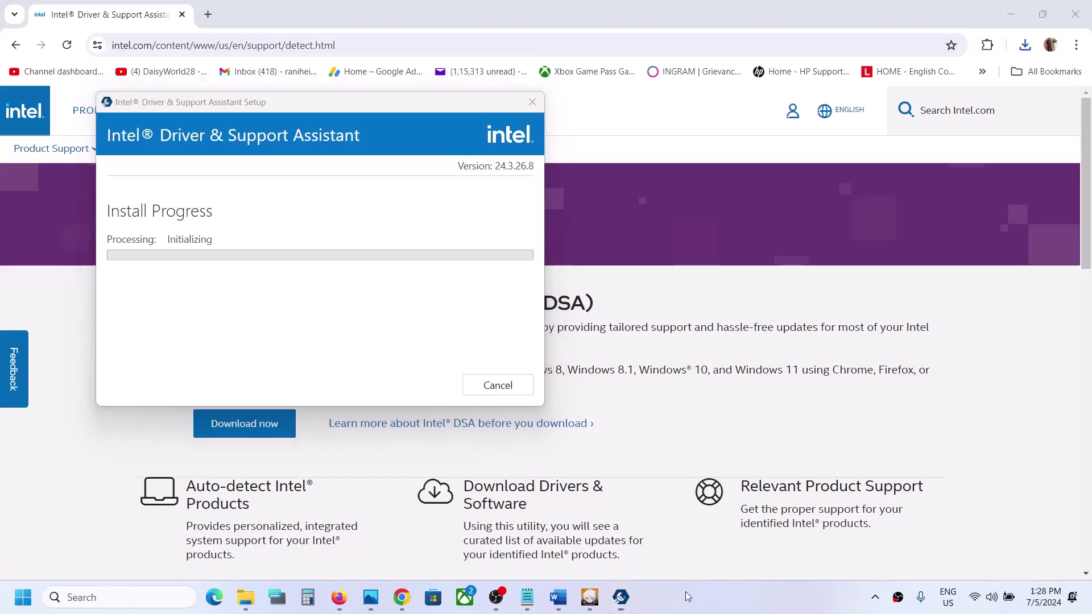
left_click(487, 383)
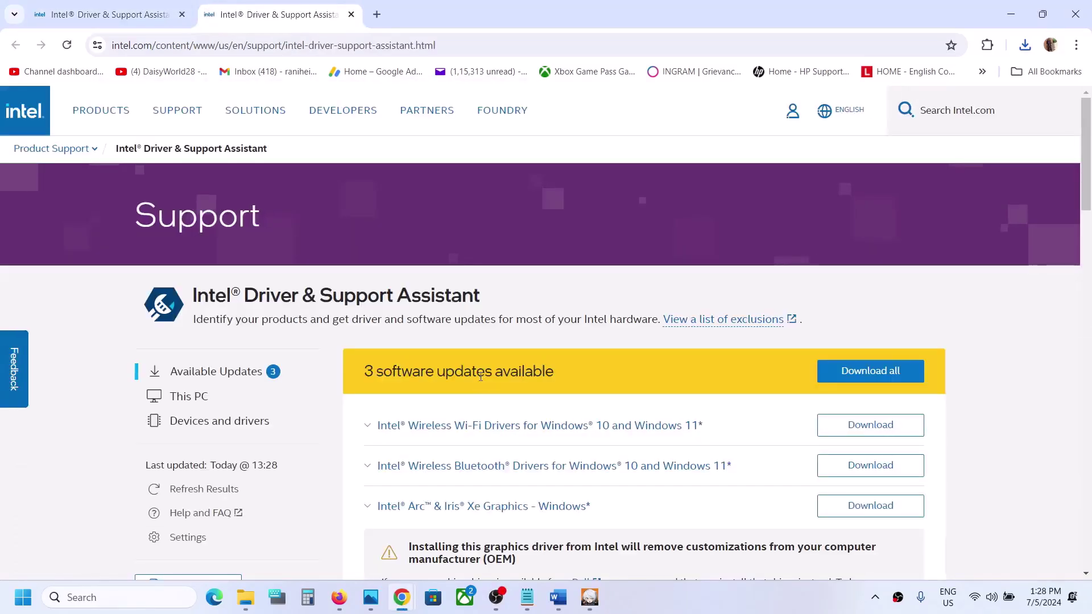
Download all three updates and accept the graphics driver's OEM warning with 'I understand and wish to proceed'.
scroll(699, 373, "down", 2)
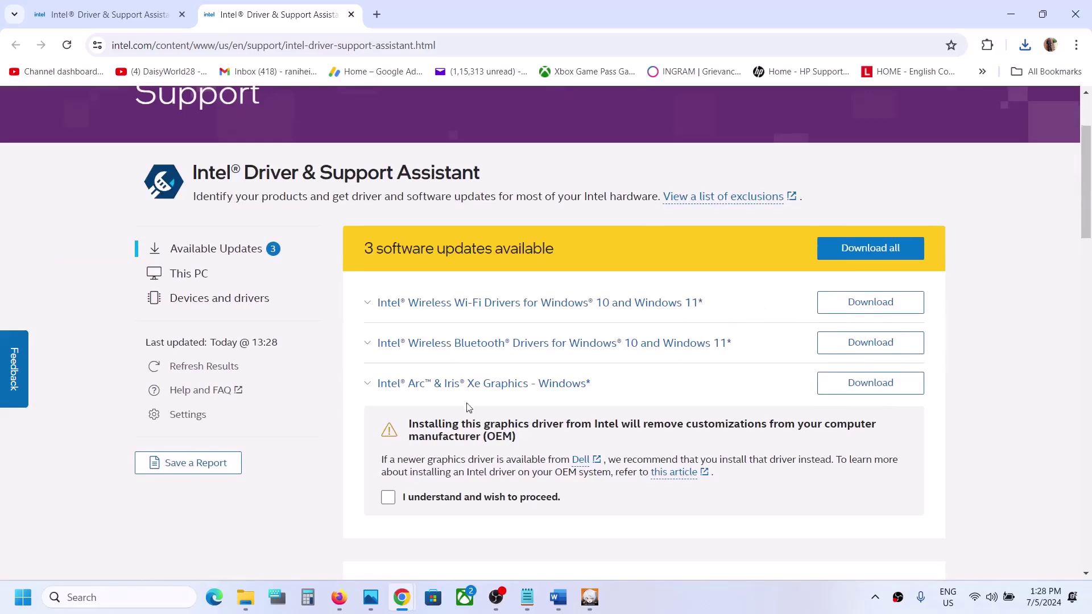
left_click(869, 253)
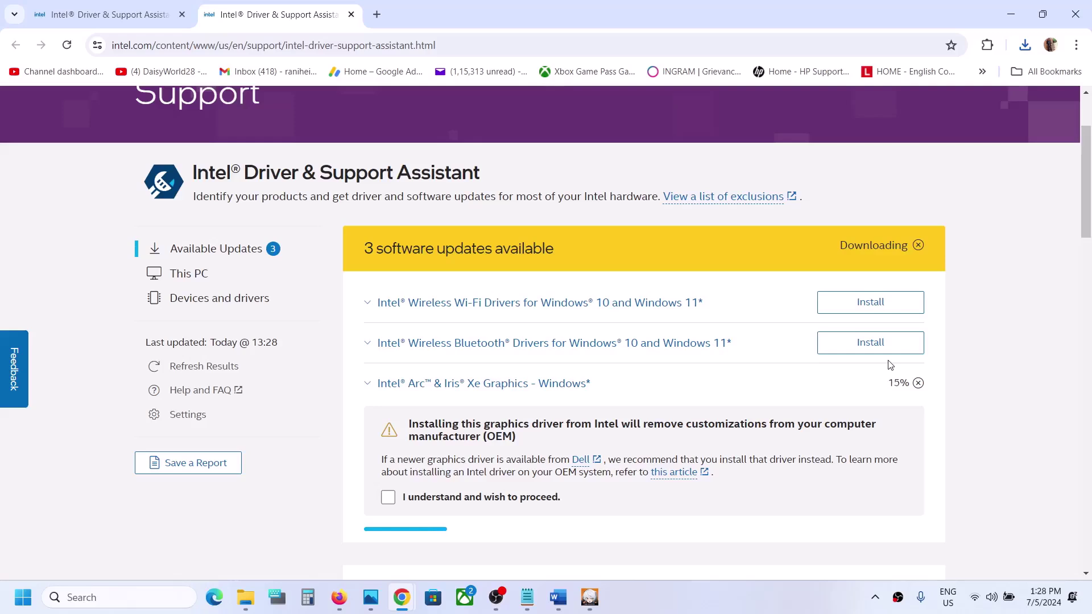
left_click(392, 500)
scroll(585, 478, "down", 1)
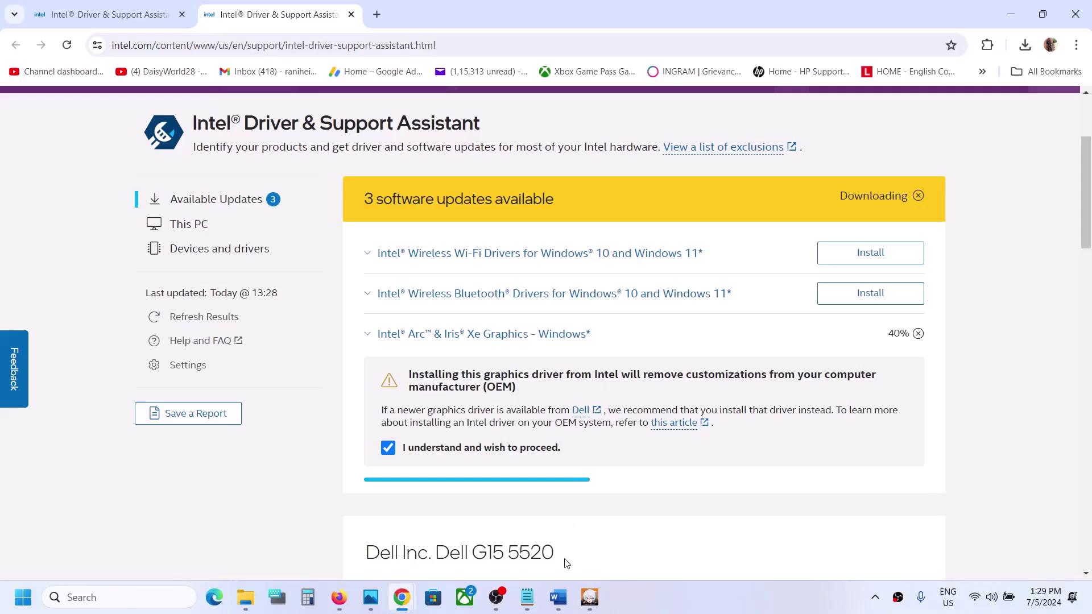
Open the Start menu power options and dismiss them without restarting.
left_click(22, 597)
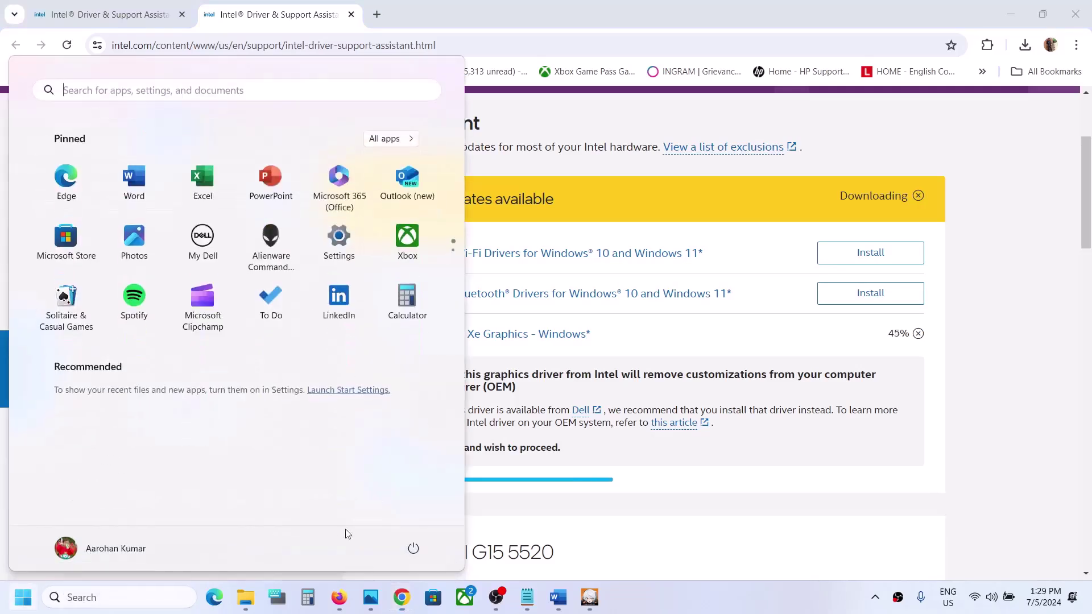
left_click(413, 548)
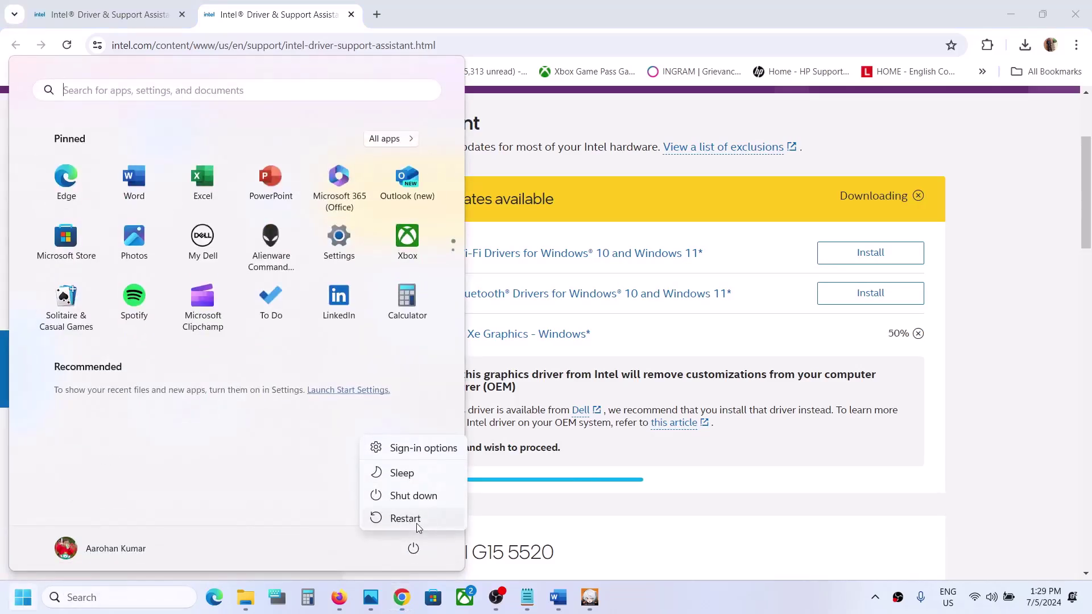
left_click(1016, 433)
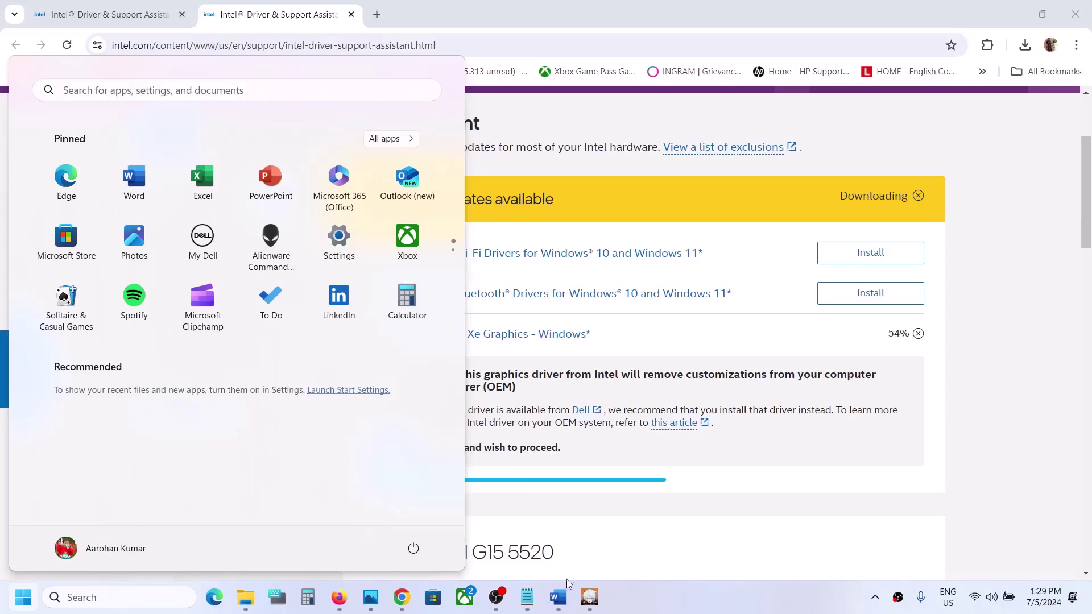
In the Word guide, mark the nvidia.com/en-us/geforce/drivers link and open it in Chrome.
left_click(558, 597)
scroll(400, 408, "down", 3)
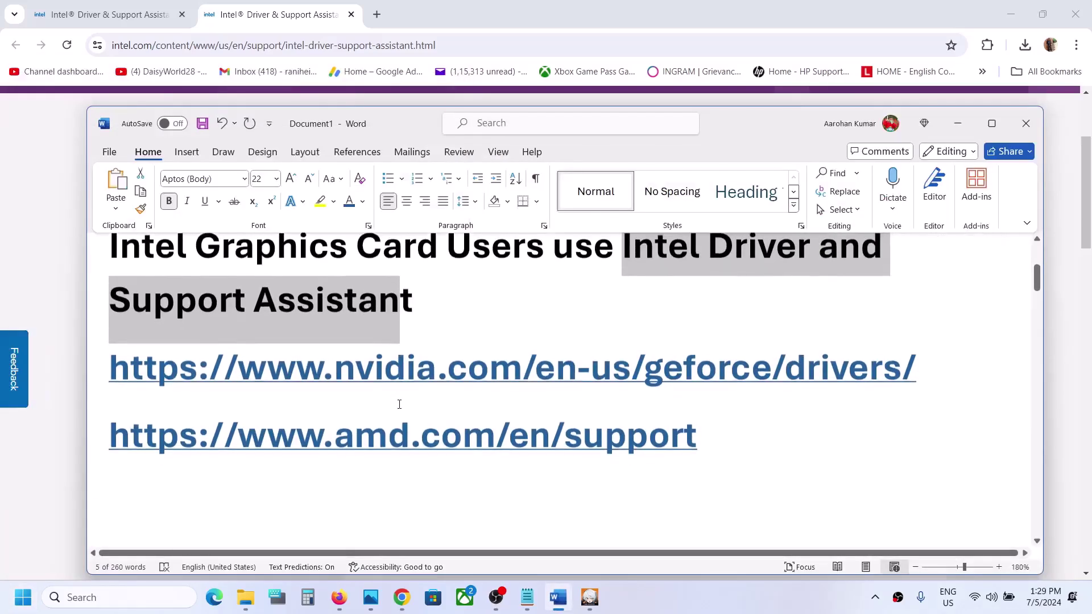
left_click_drag(239, 355, 477, 351)
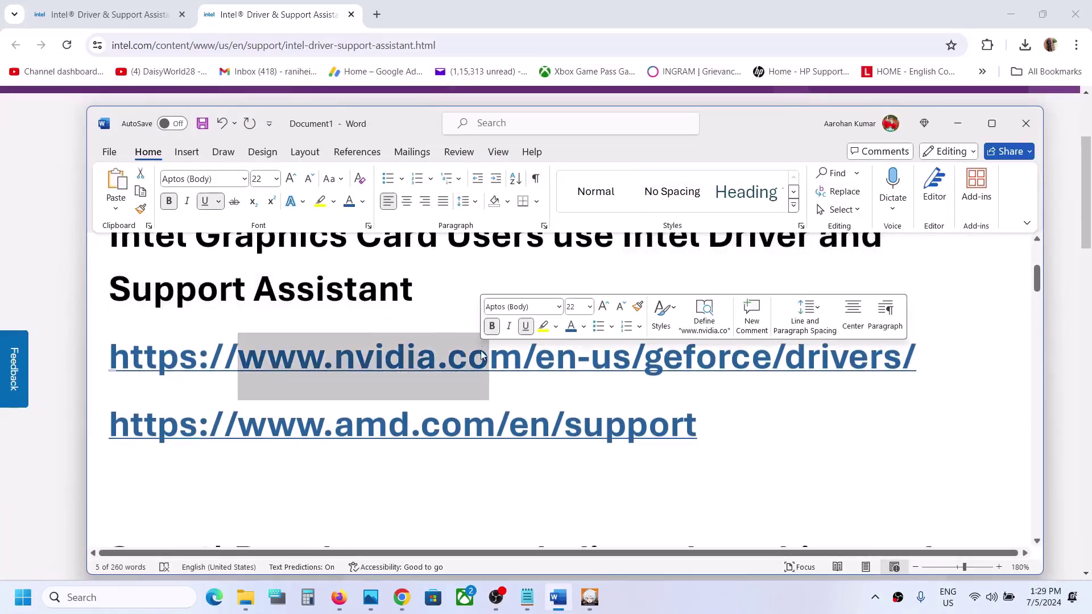
left_click_drag(297, 423, 464, 432)
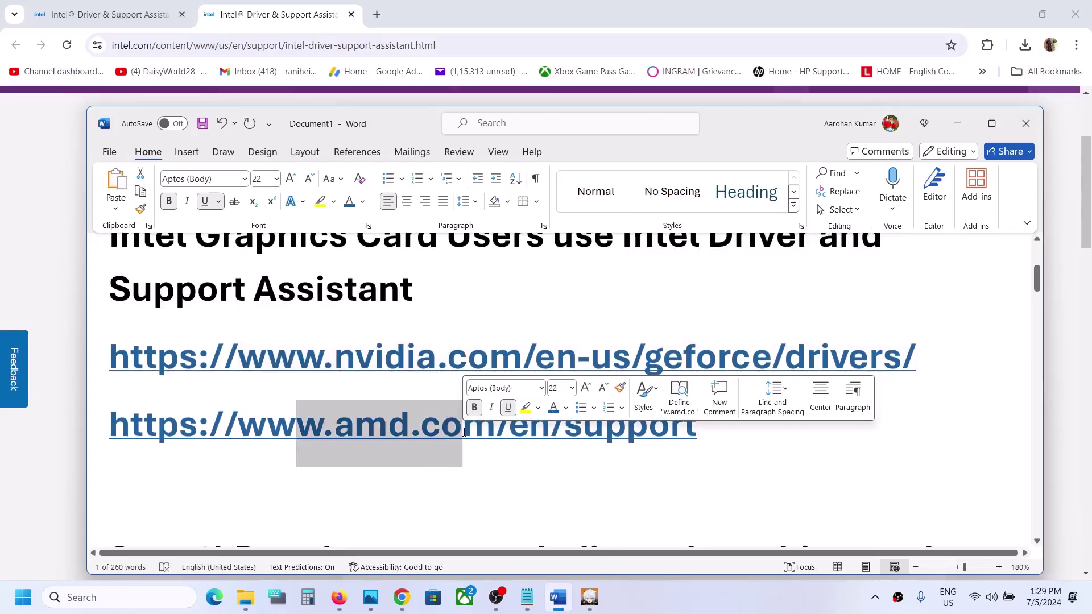
left_click_drag(356, 356, 524, 362)
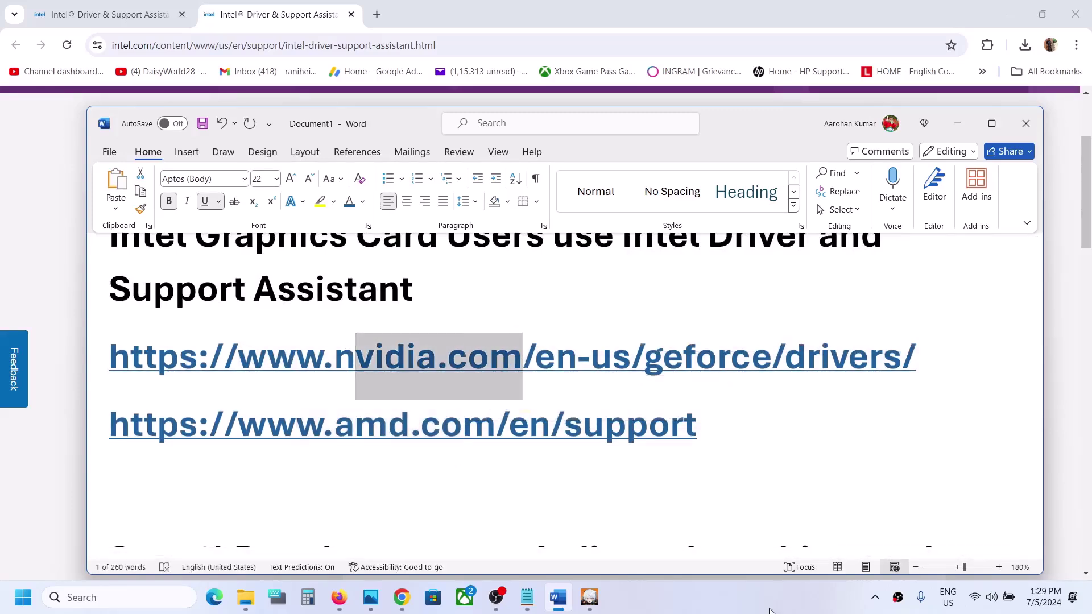
left_click(524, 363)
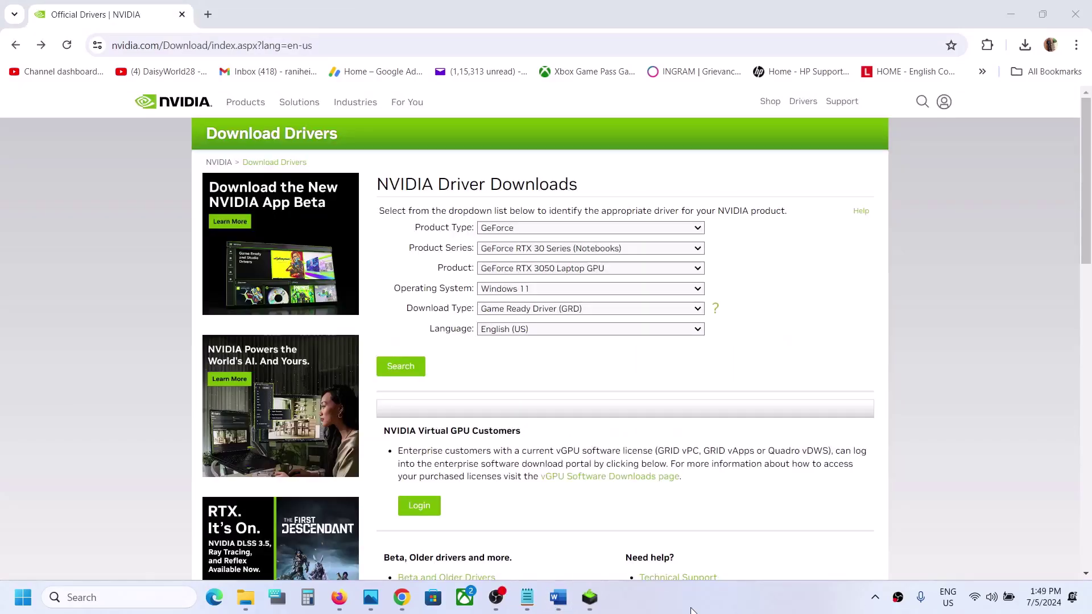
Select GeForce, RTX 30 Series (Notebooks), RTX 3050 Laptop GPU, Windows 11 and Game Ready Driver.
left_click(540, 234)
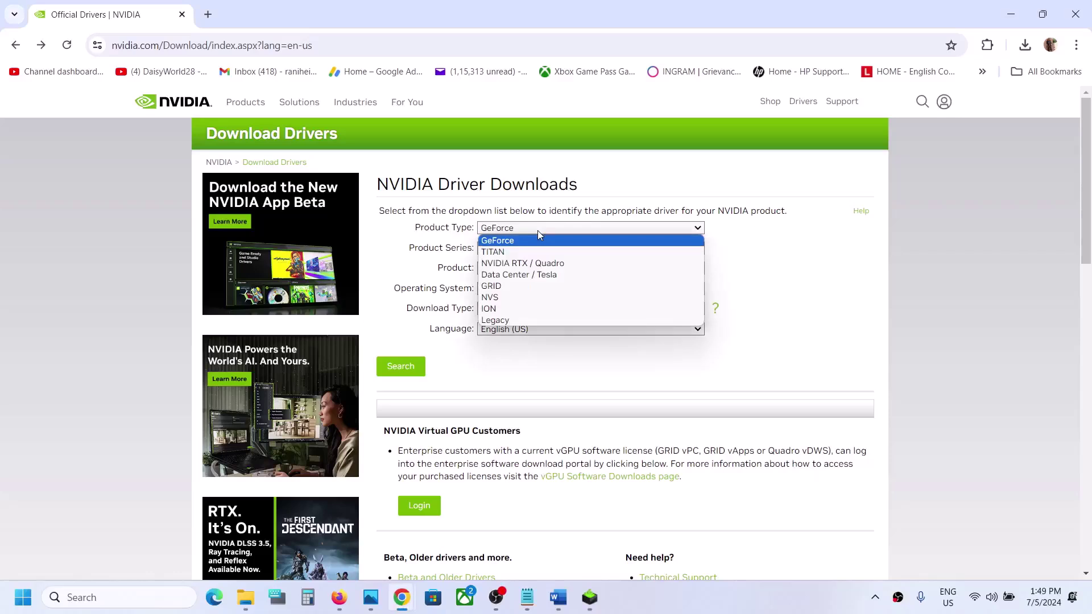
left_click(520, 245)
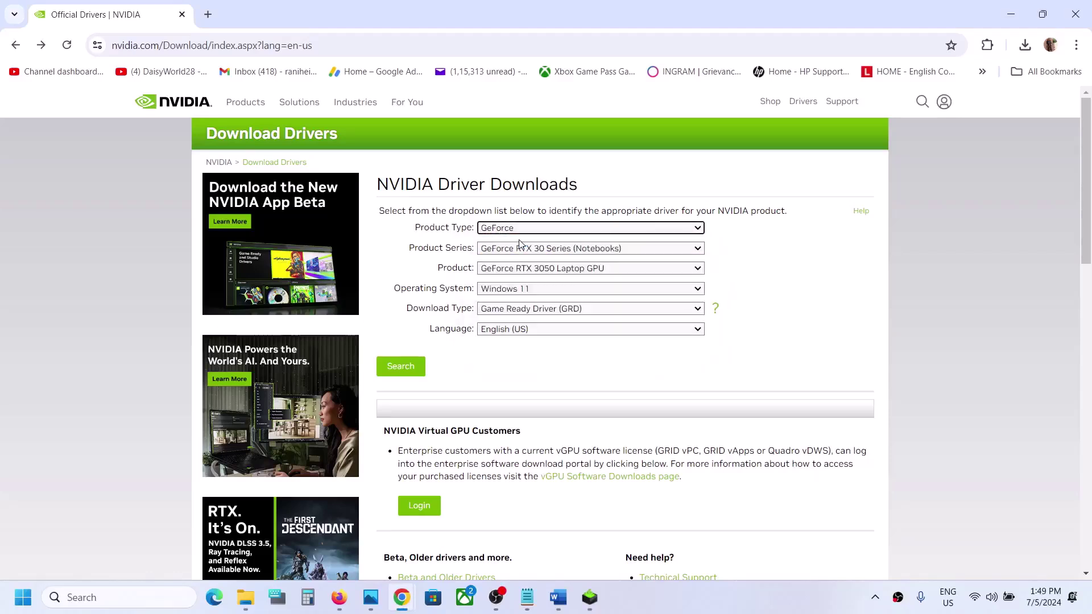
left_click(545, 252)
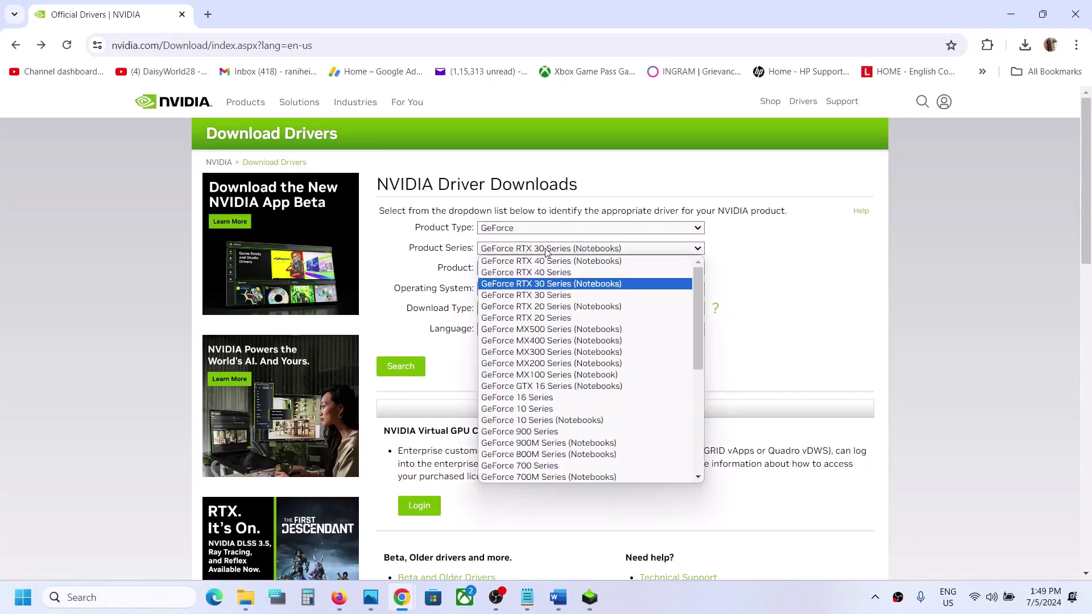
left_click(573, 289)
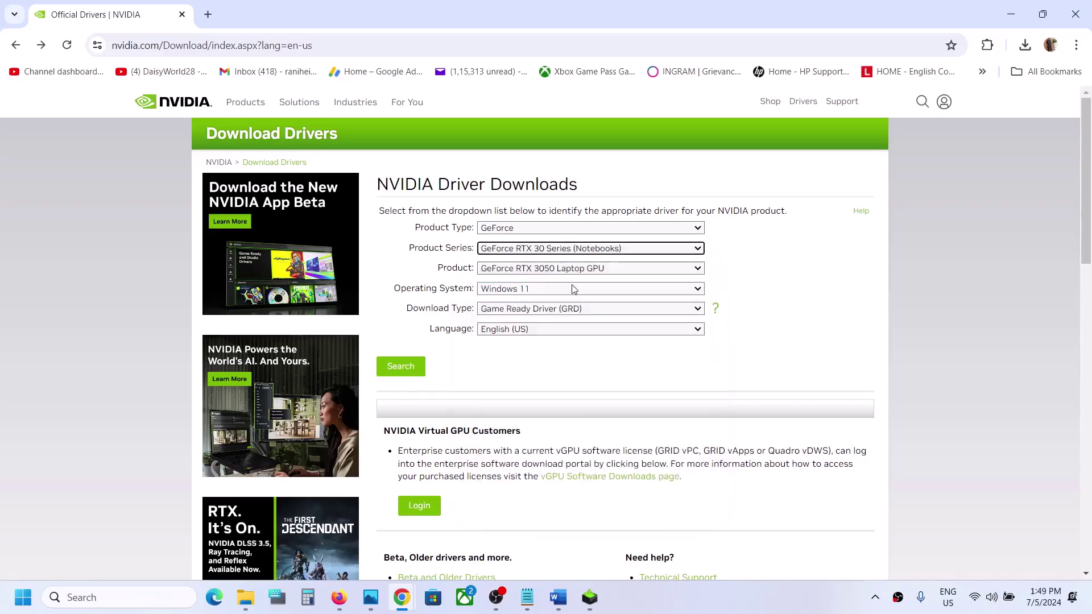
left_click(598, 272)
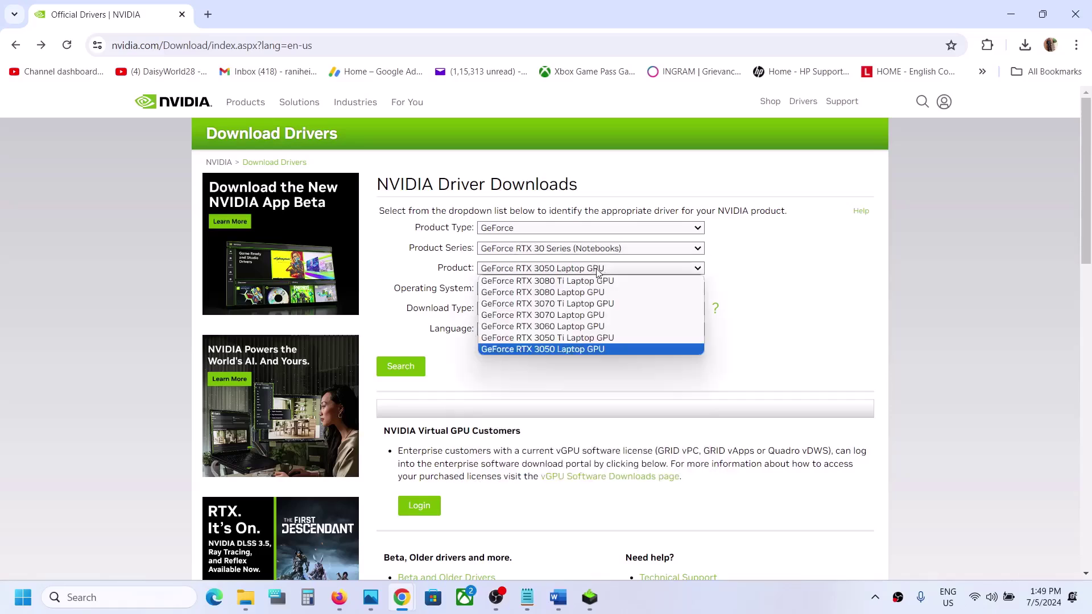
left_click(570, 350)
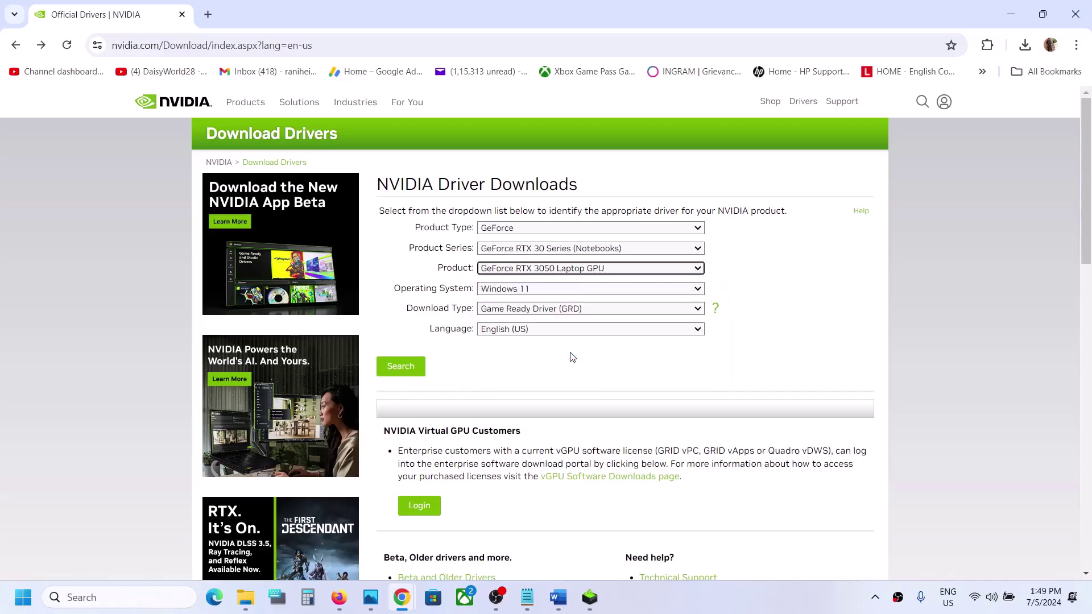
left_click(566, 291)
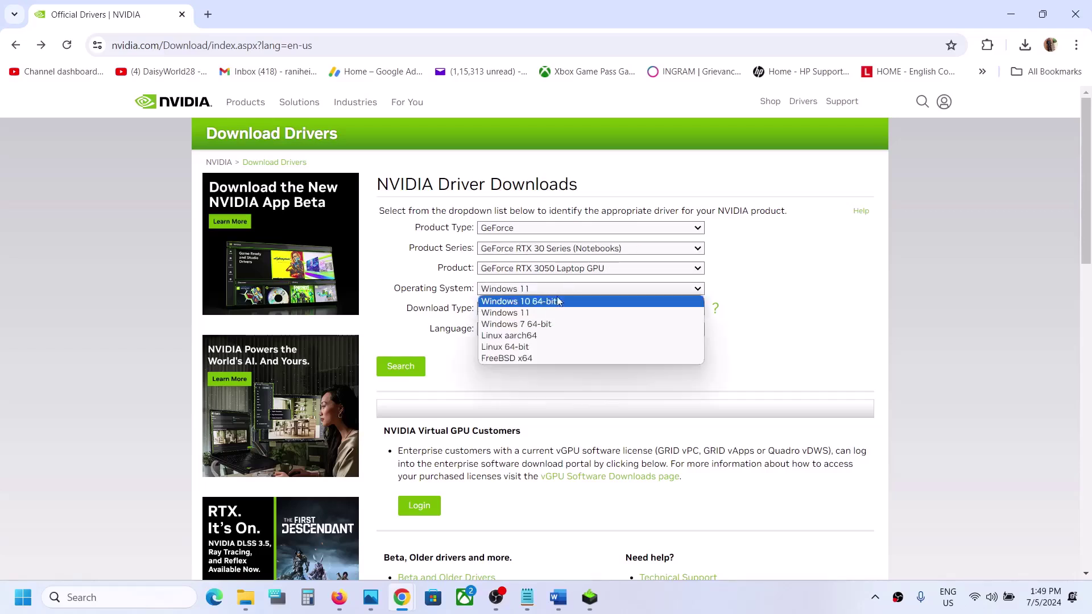
left_click(530, 313)
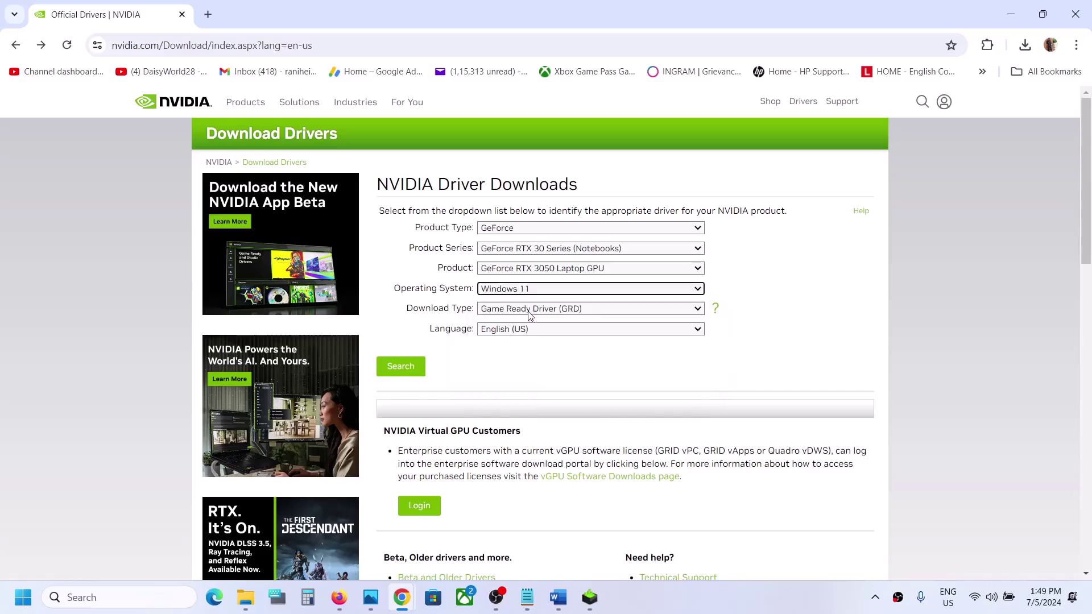
left_click(519, 316)
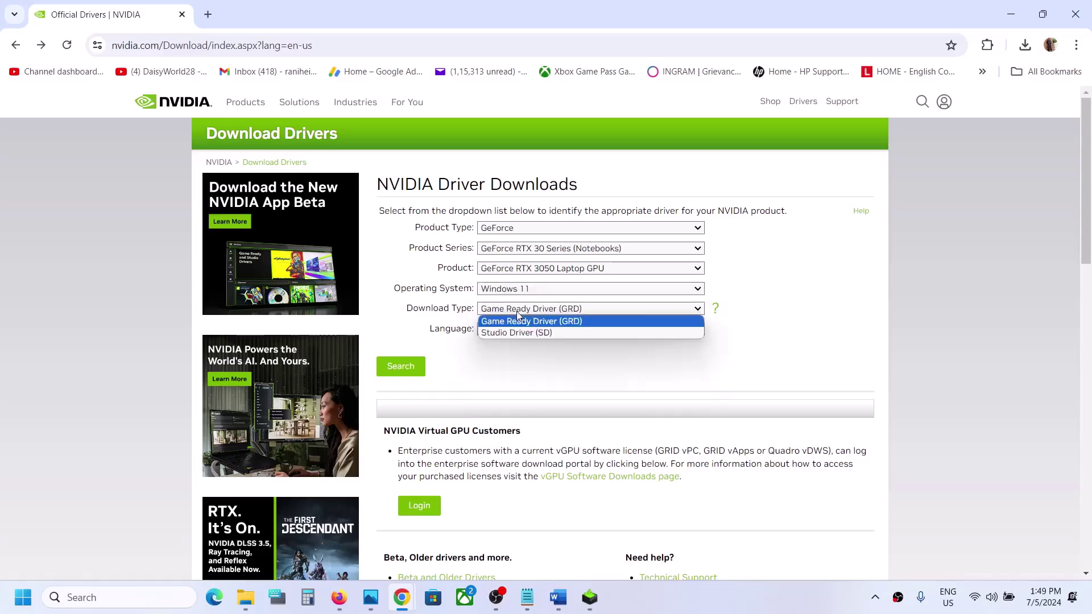
left_click(519, 322)
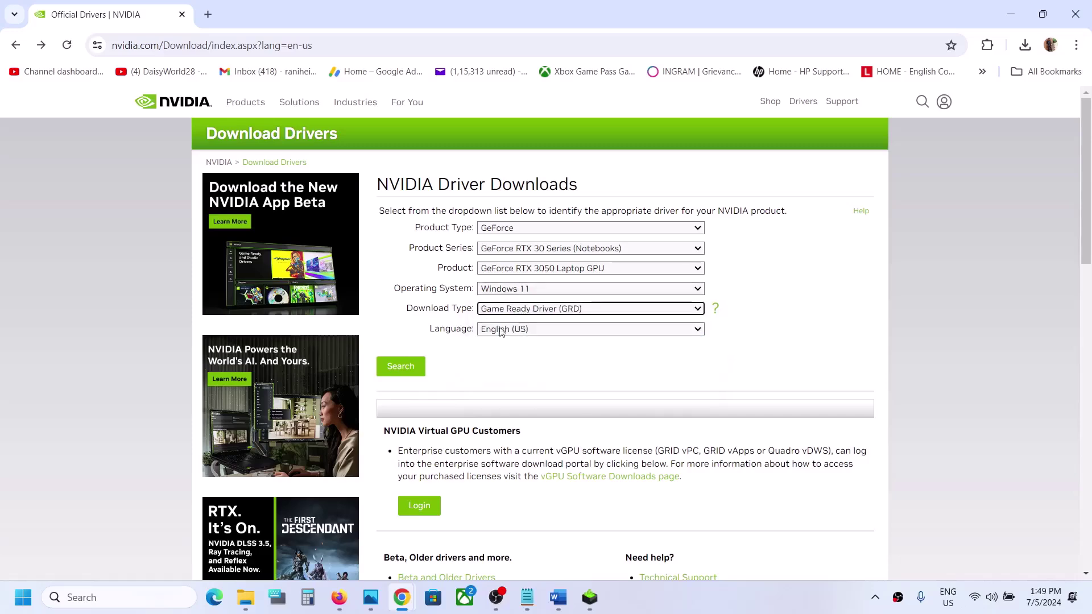
Search for the matching driver and download Game Ready Driver 556.12.
left_click(400, 366)
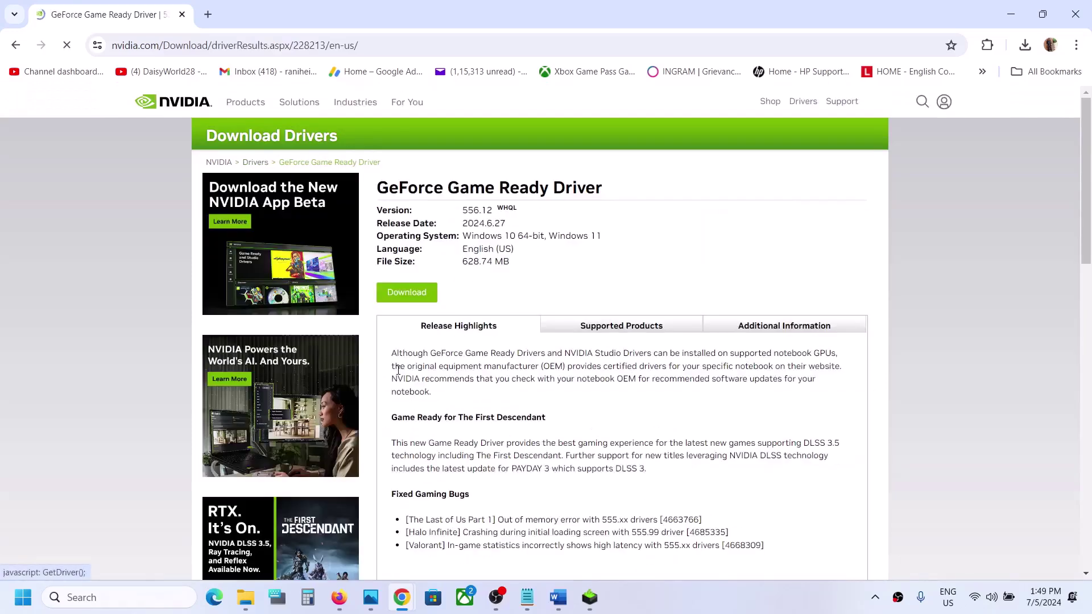
left_click(415, 304)
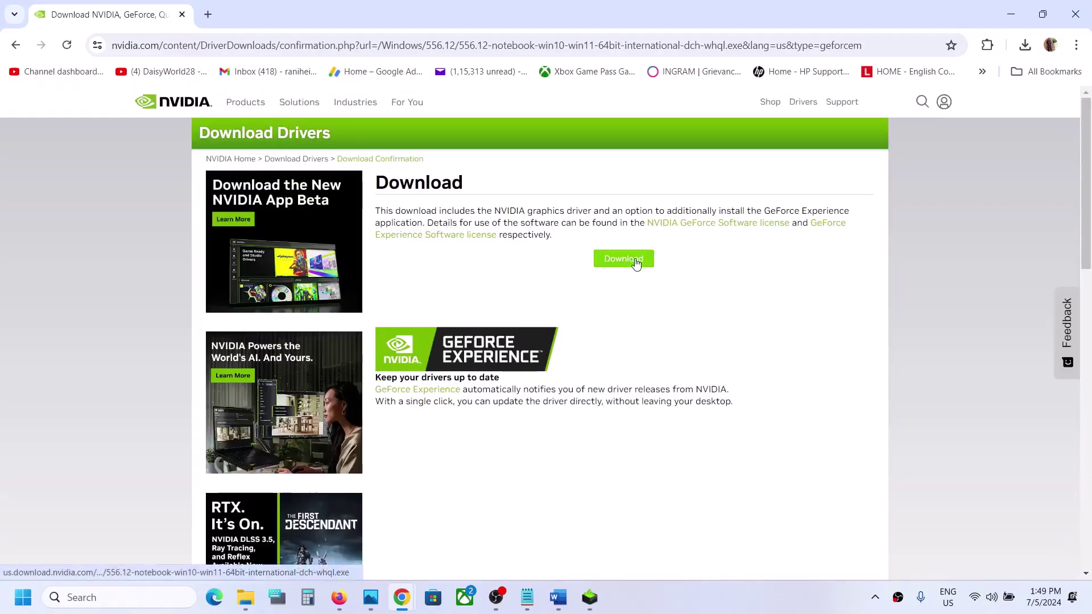
left_click(636, 261)
Accept the NVIDIA license and start a Custom (Advanced) clean installation of driver 556.12.
left_click(1024, 45)
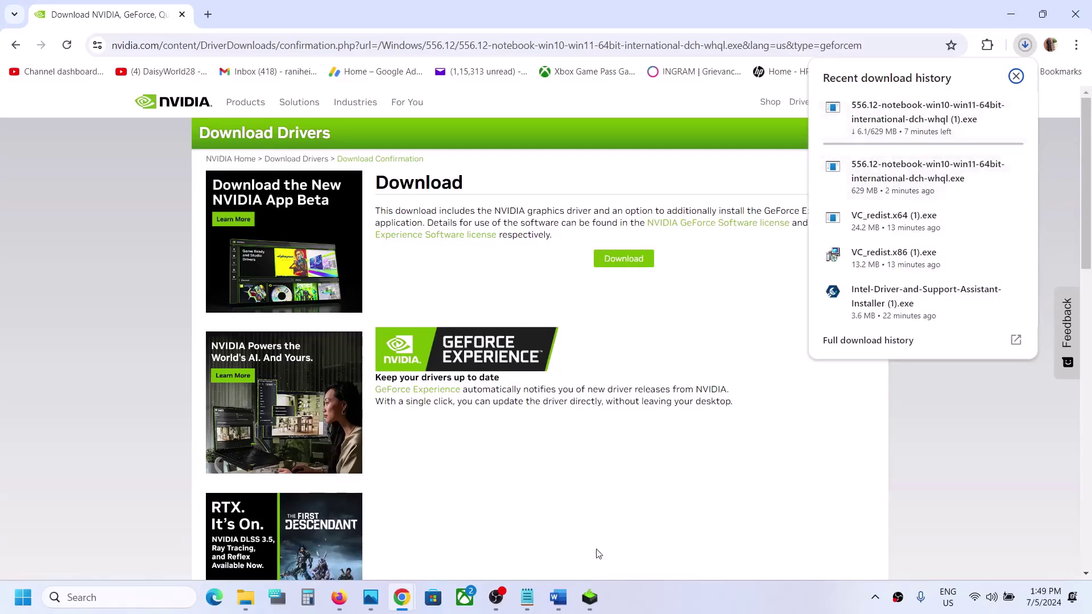
left_click(590, 597)
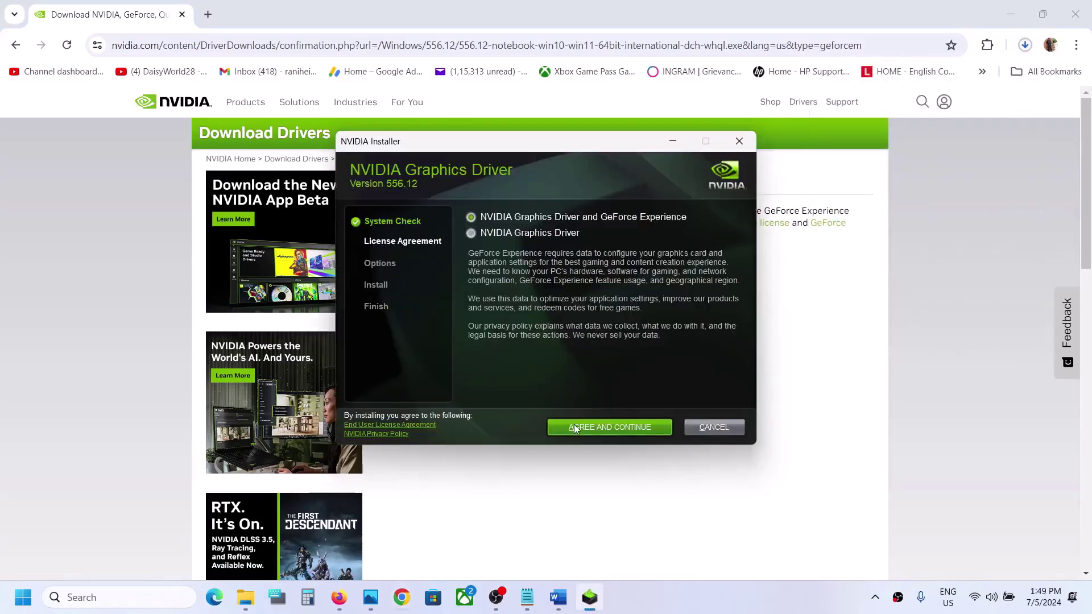
left_click(595, 425)
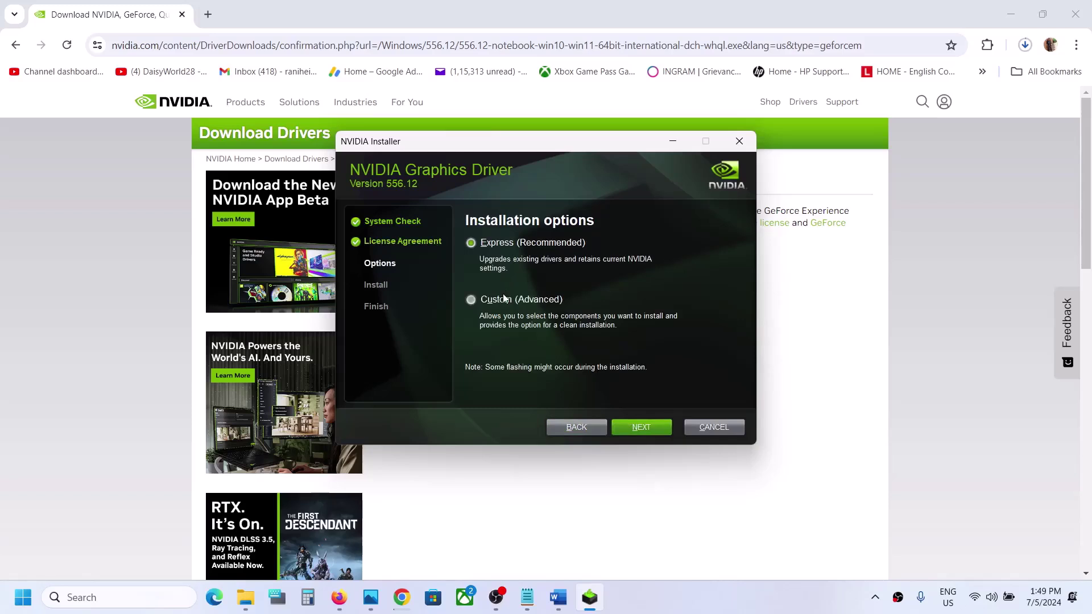
left_click(500, 298)
left_click(636, 430)
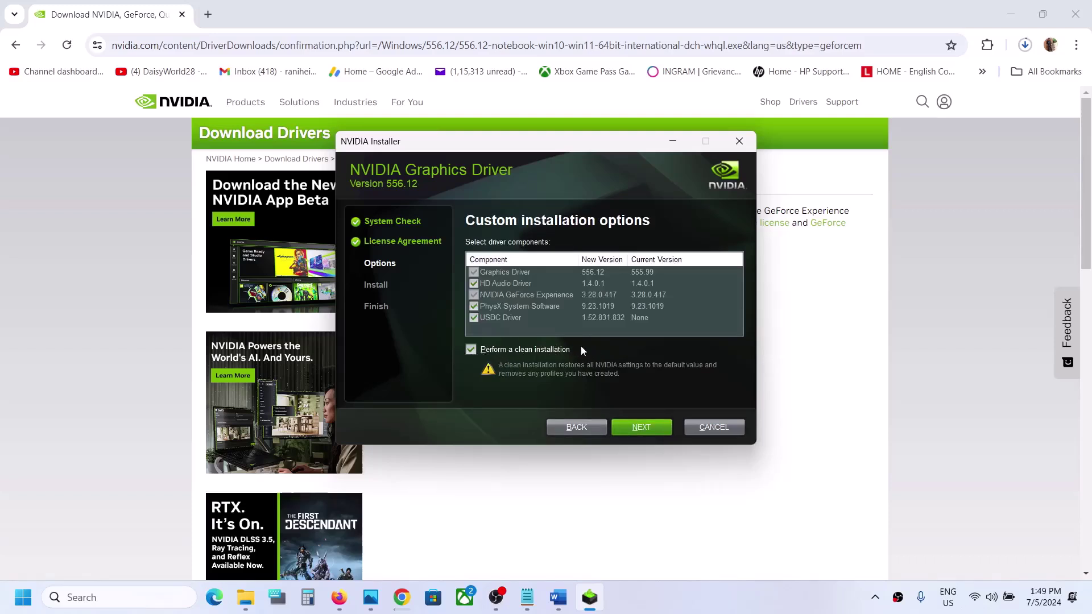
left_click(641, 427)
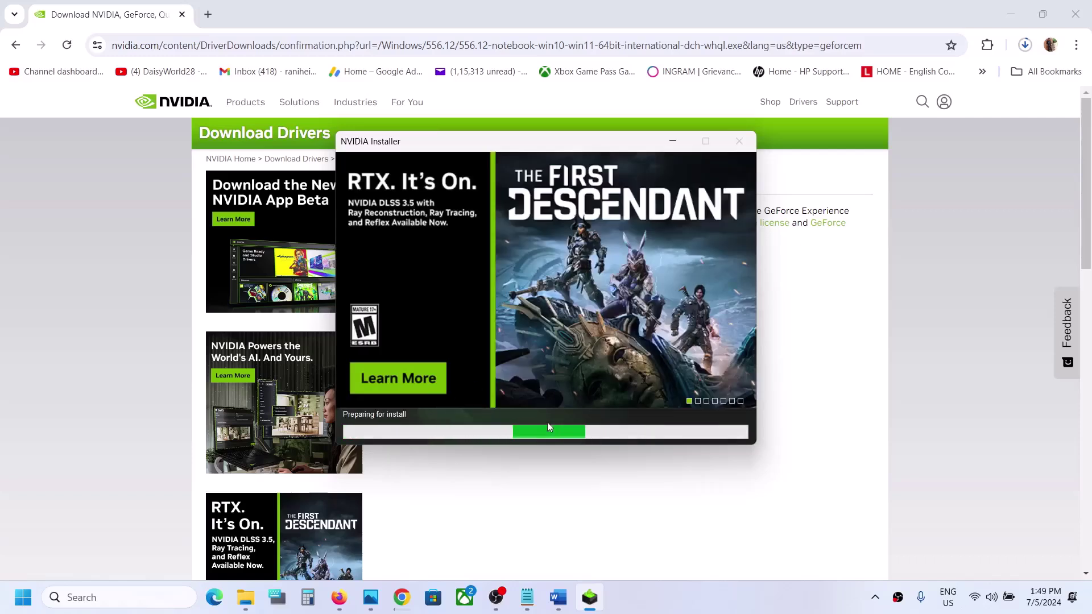
key("super")
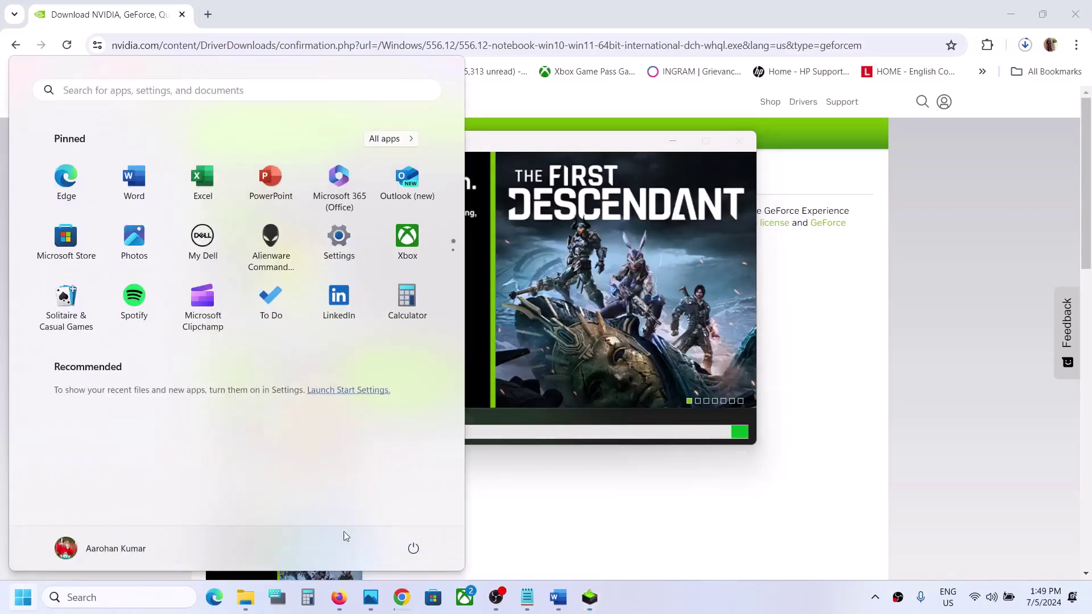
Dismiss the power options and select 'graphics' in the Word guide's Step 3 heading.
left_click(413, 547)
left_click(616, 393)
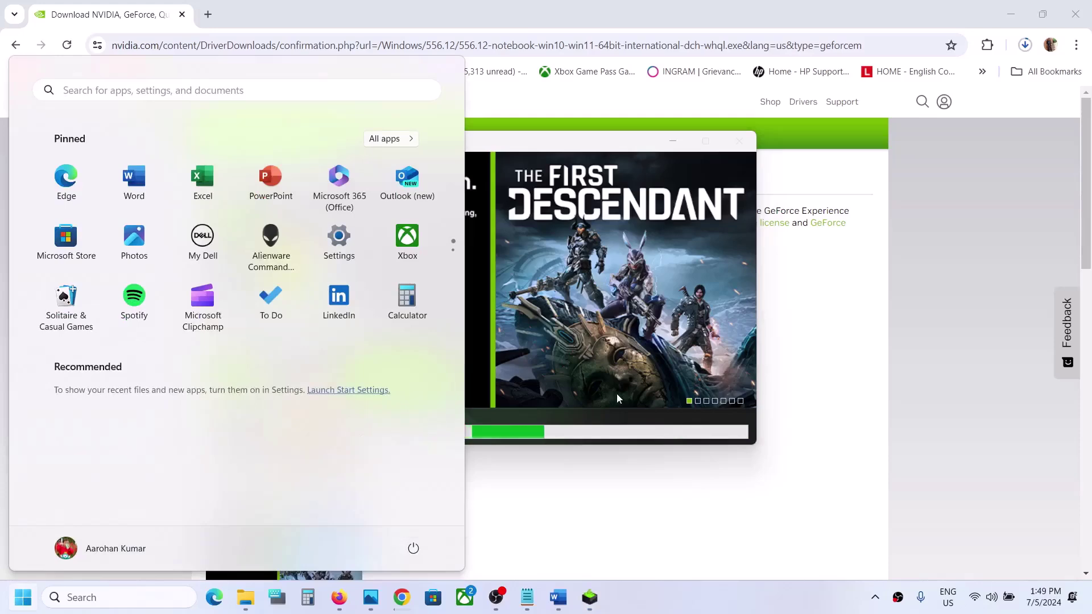
left_click(616, 393)
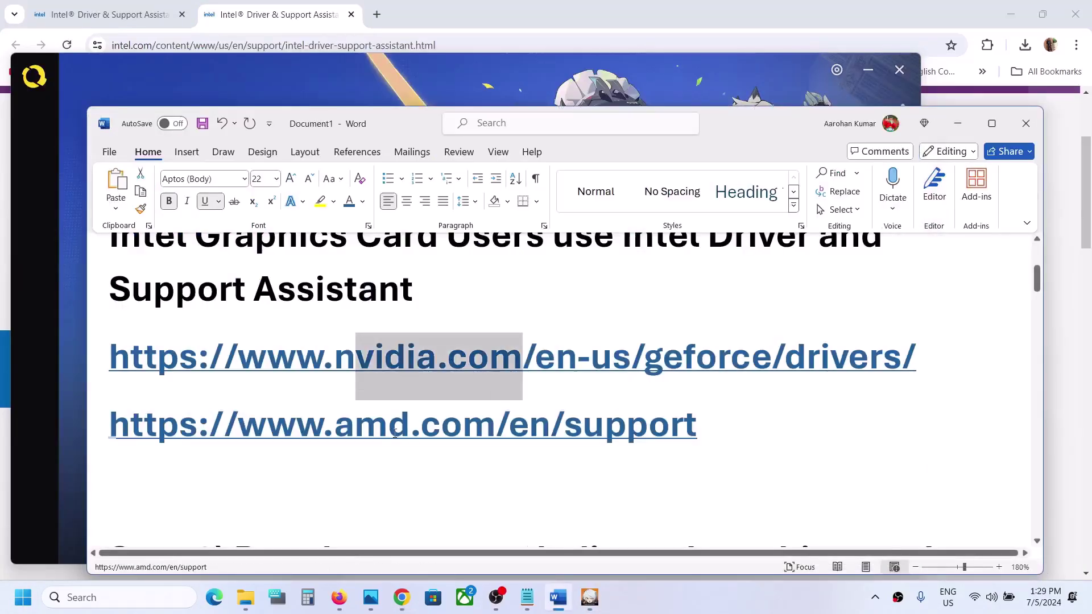
scroll(395, 432, "down", 3)
double_click(254, 398)
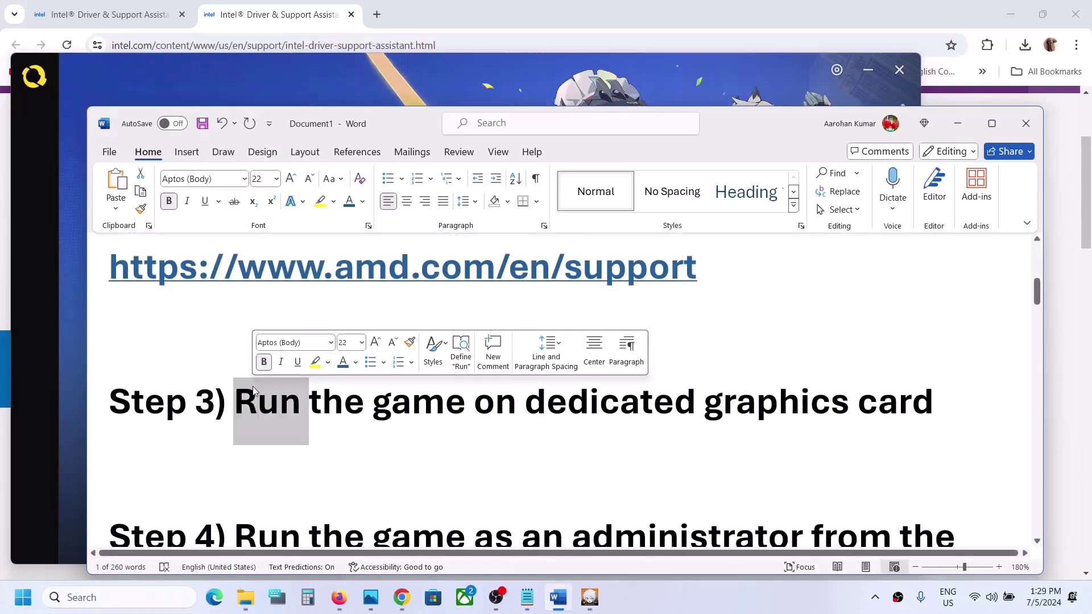
double_click(781, 393)
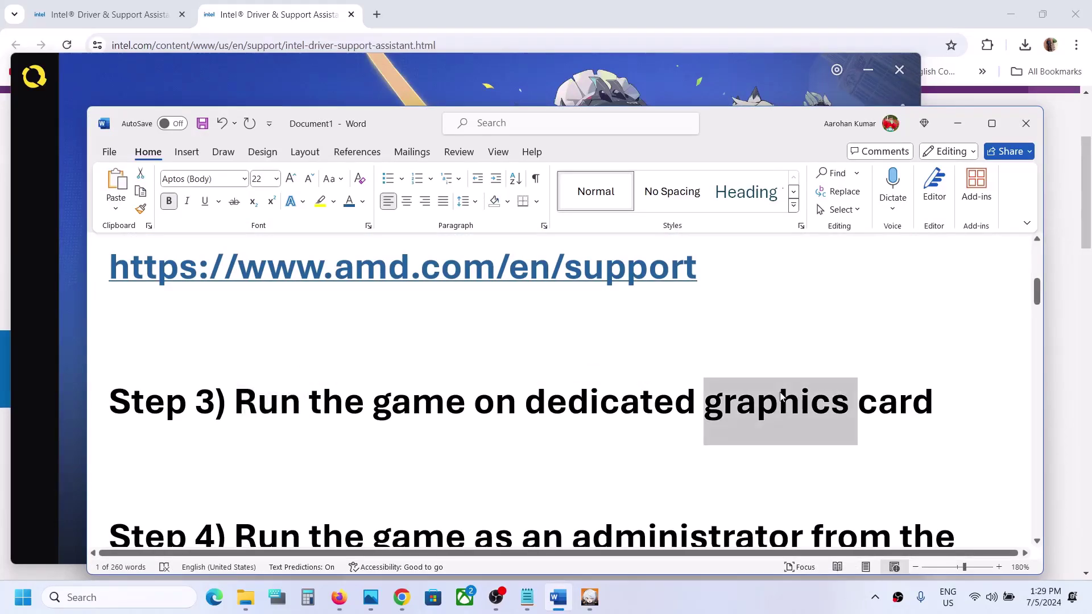
Search the system for 'graphics', open Graphics settings and start browsing for a game executable.
key("ctrl+c")
left_click(102, 595)
key("ctrl+v")
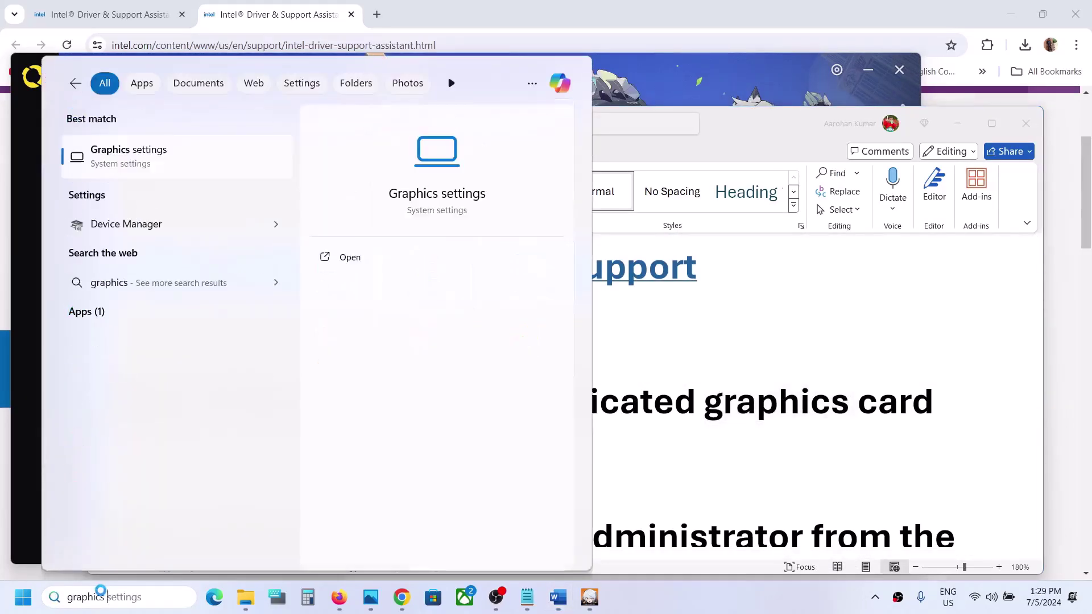
left_click(165, 156)
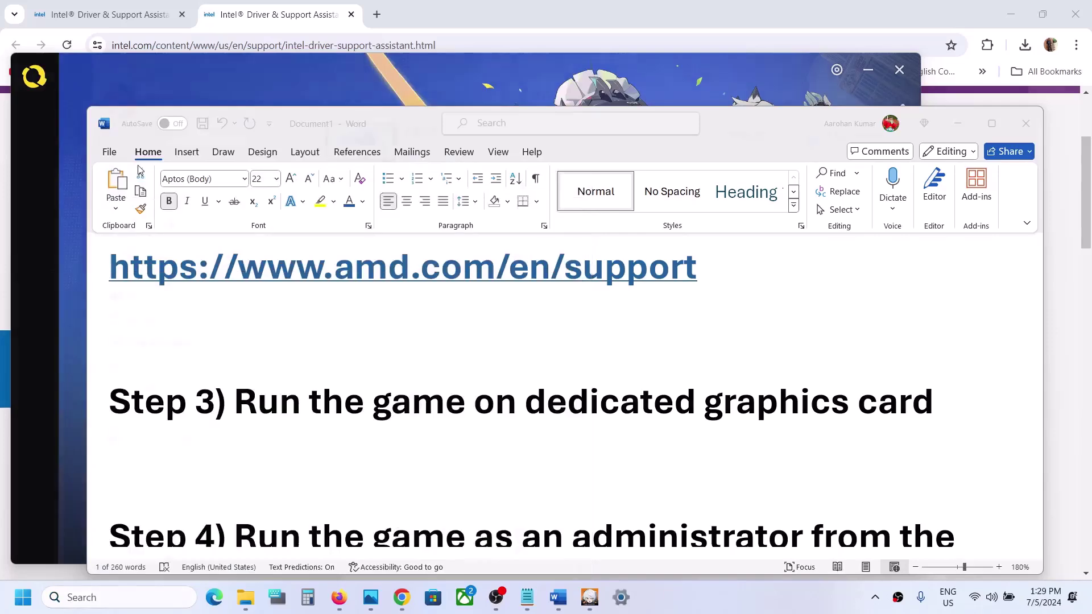
left_click(343, 252)
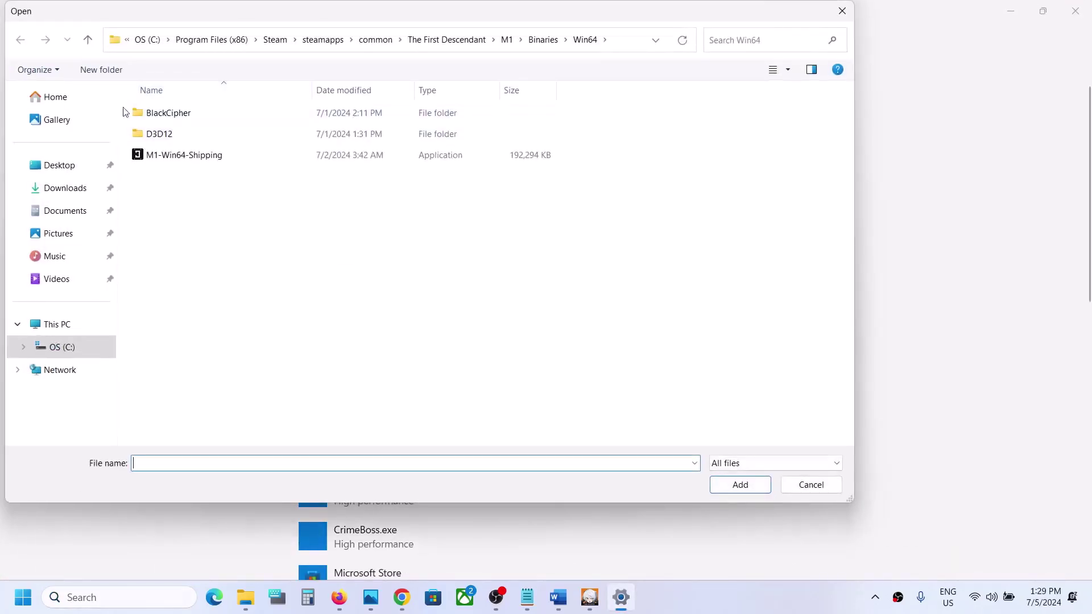
Browse C:\Program Files\Epic Games\ZenlessZoneZero\games\ZenlessZoneZero Game and add ZenlessZoneZero.exe to the graphics list.
left_click(50, 324)
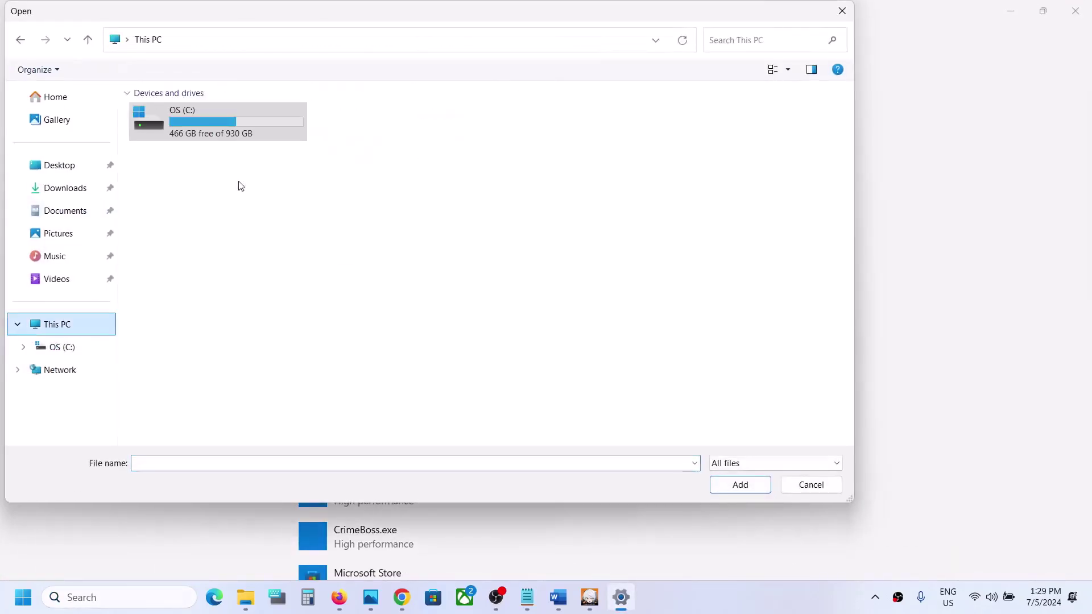
double_click(218, 117)
scroll(210, 293, "down", 2)
left_click(207, 292)
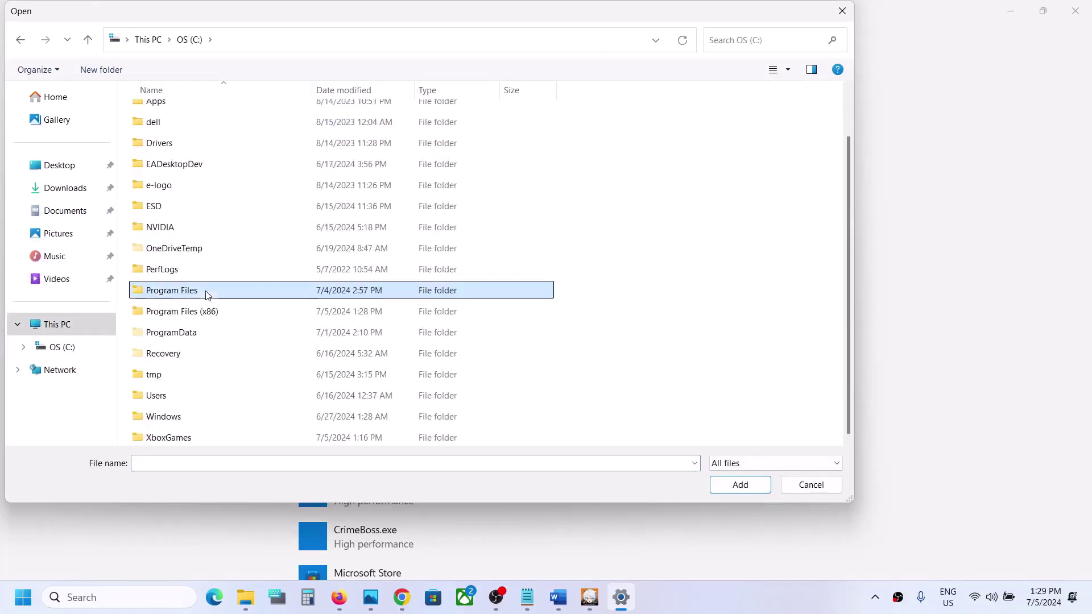
double_click(207, 293)
double_click(193, 302)
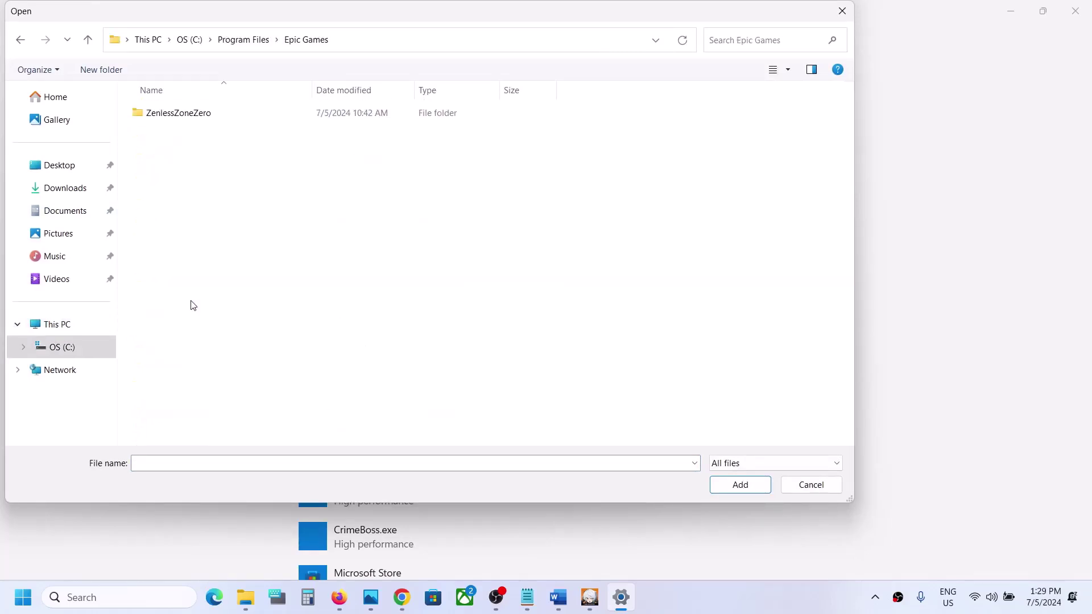
double_click(237, 113)
left_click(182, 158)
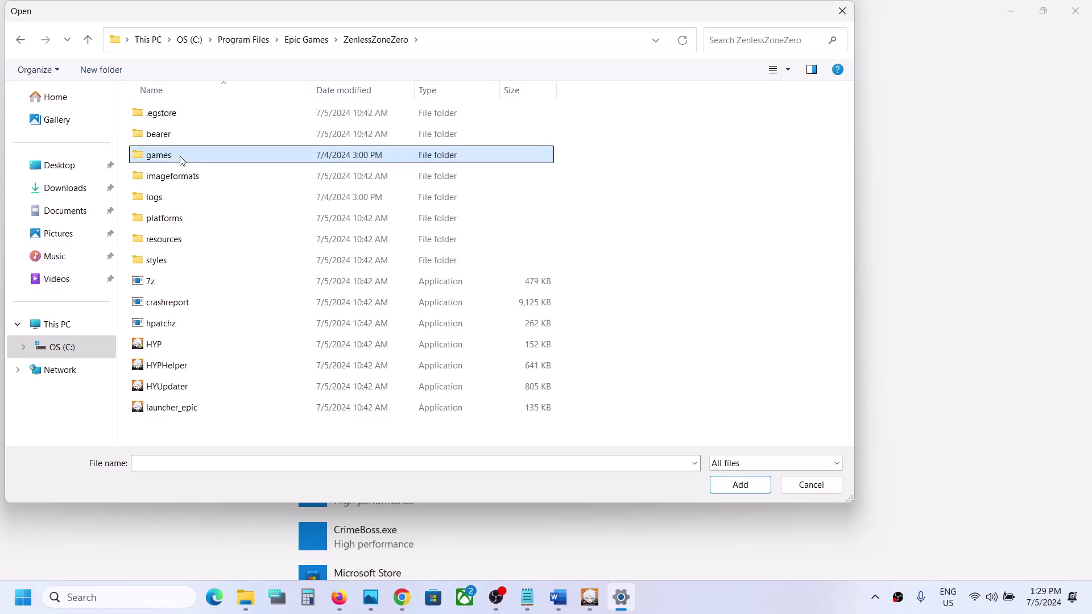
double_click(185, 159)
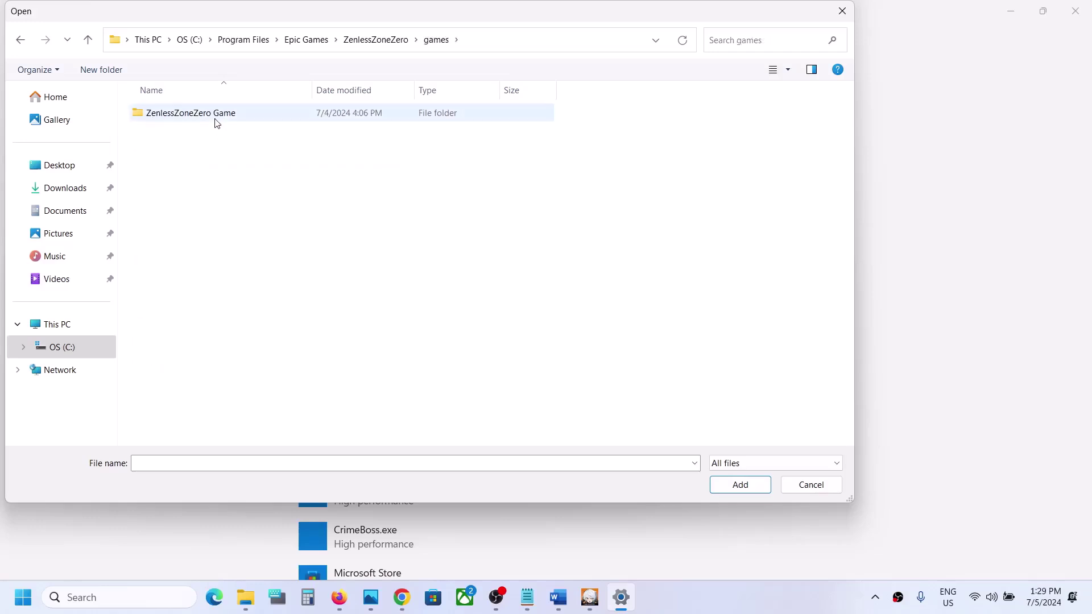
double_click(215, 116)
left_click(193, 174)
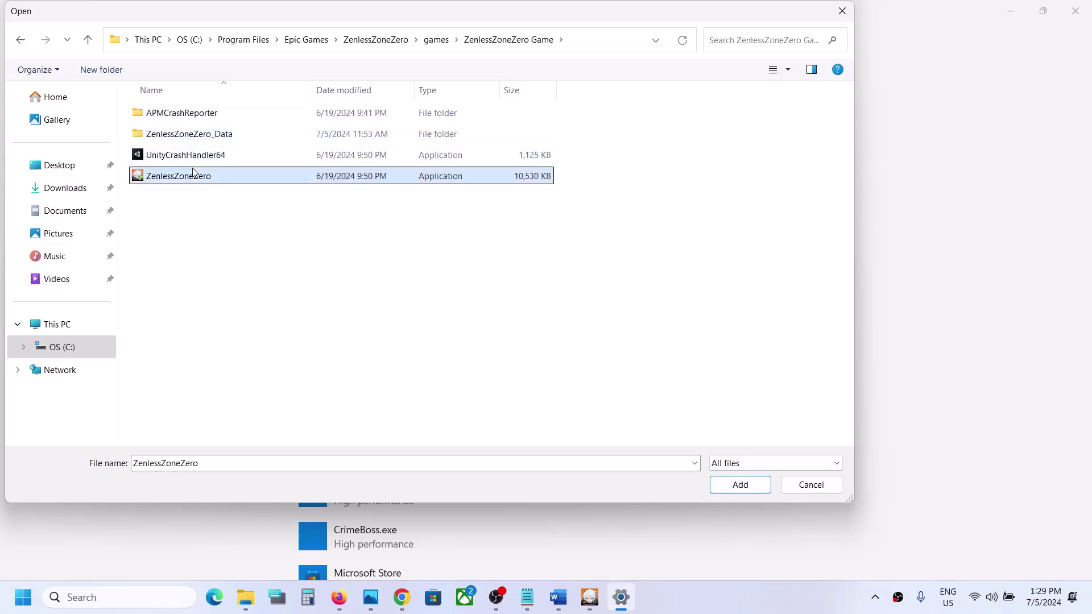
key("Return")
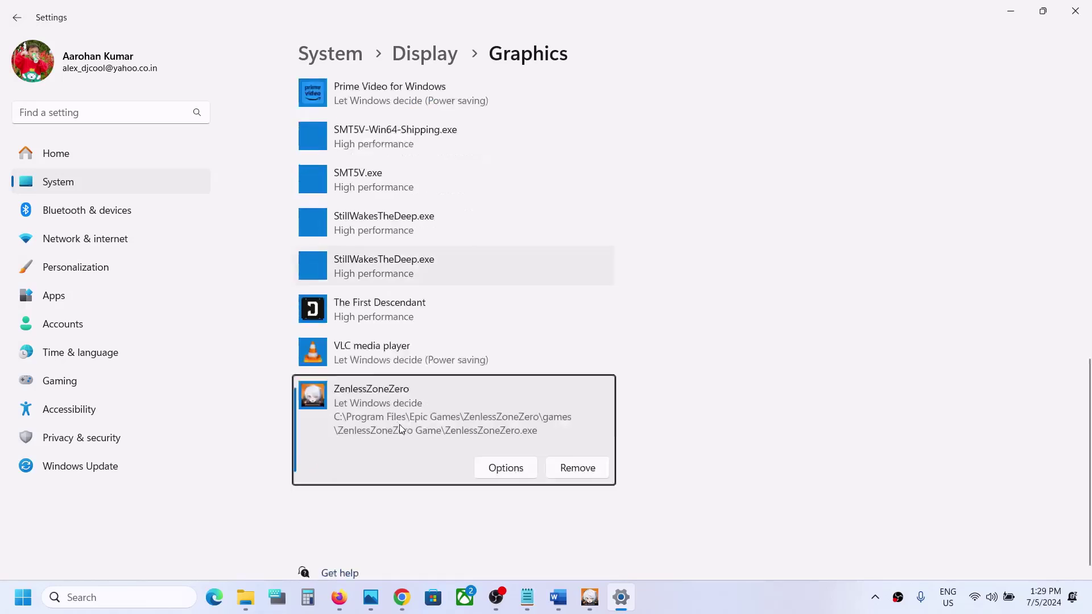
Set ZenlessZoneZero.exe's graphics preference to High performance, save, and close Settings.
left_click(494, 442)
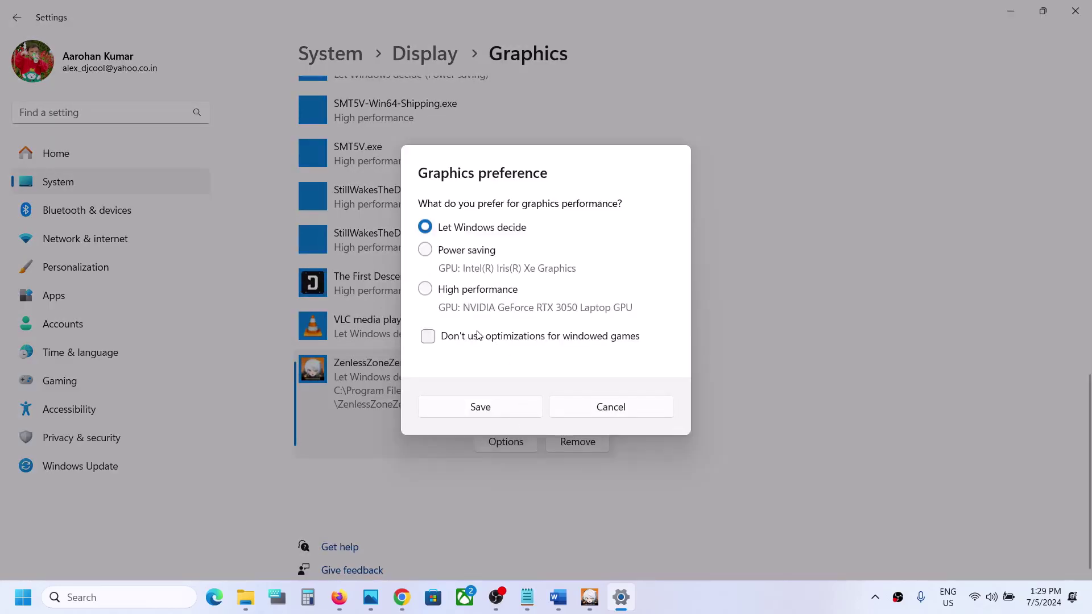
left_click(468, 291)
left_click(502, 412)
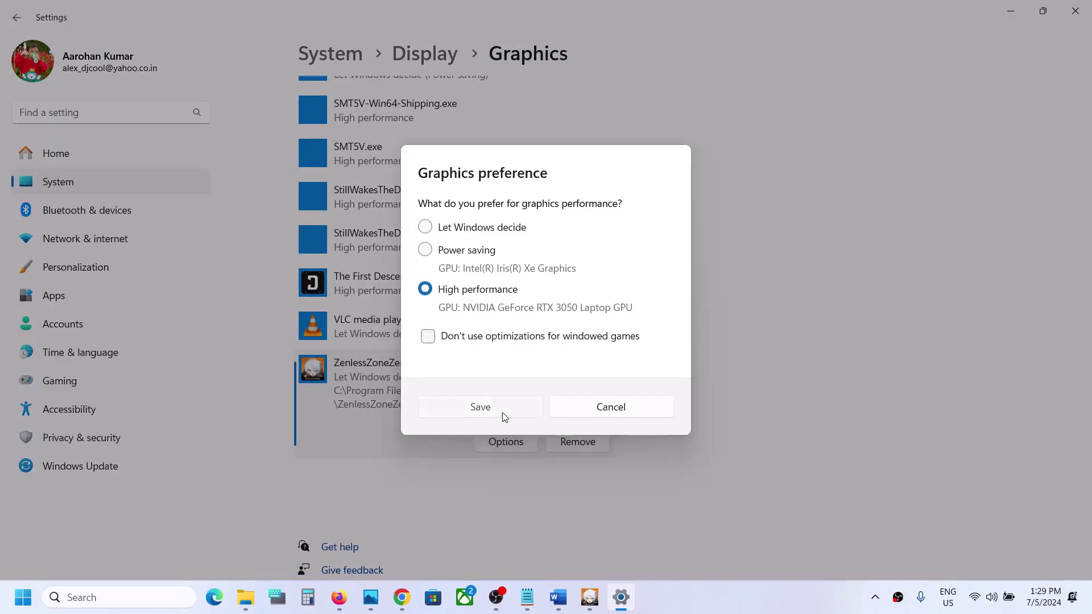
left_click(1074, 12)
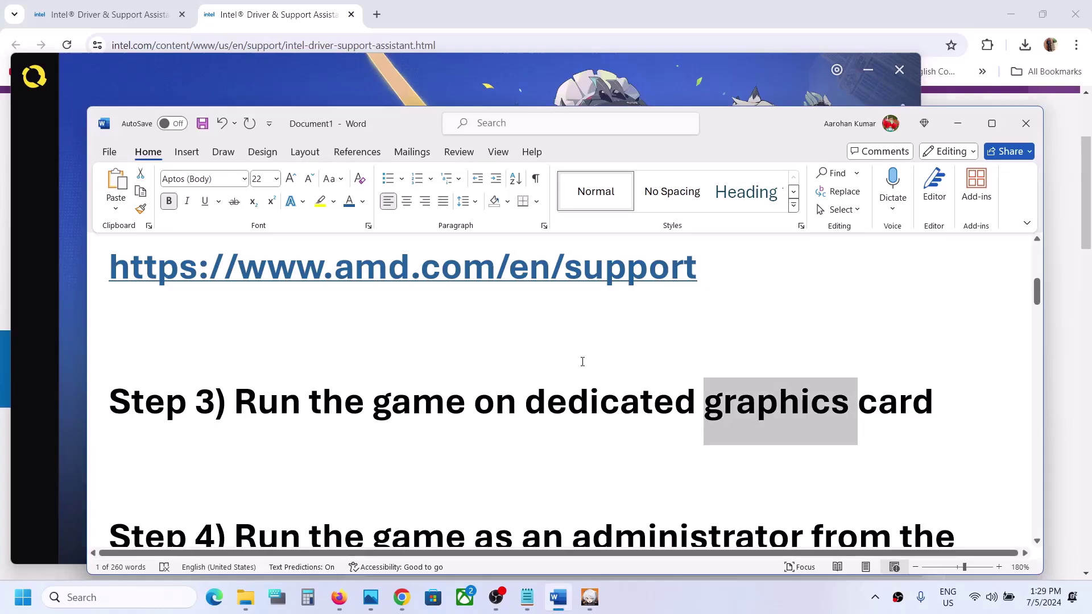
Scroll the Word guide to Step 4 and highlight the text about running as administrator.
scroll(582, 362, "down", 2)
scroll(582, 361, "down", 3)
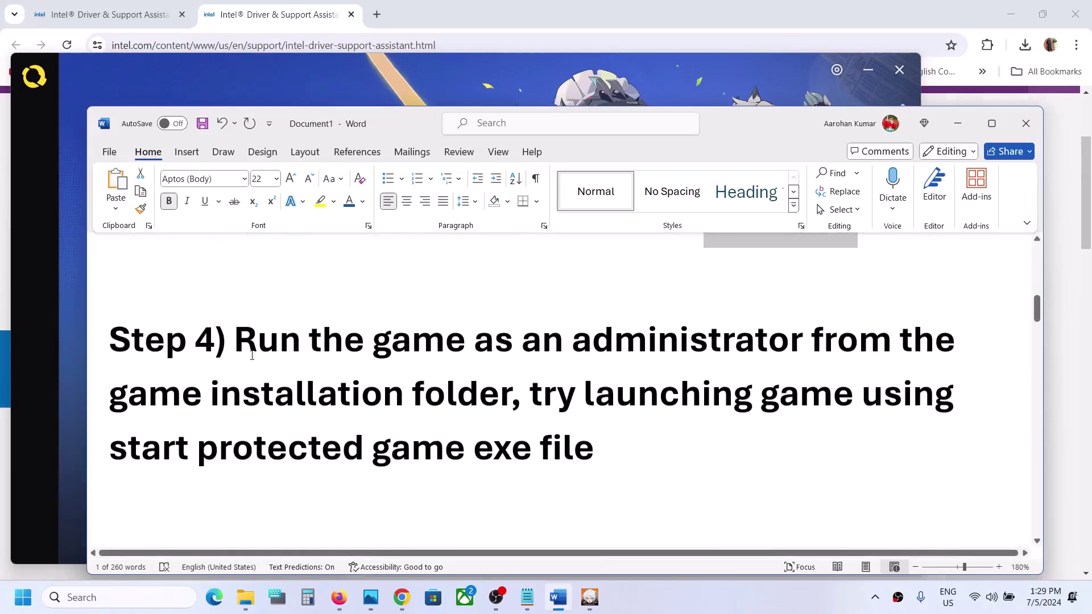
left_click_drag(246, 346, 530, 414)
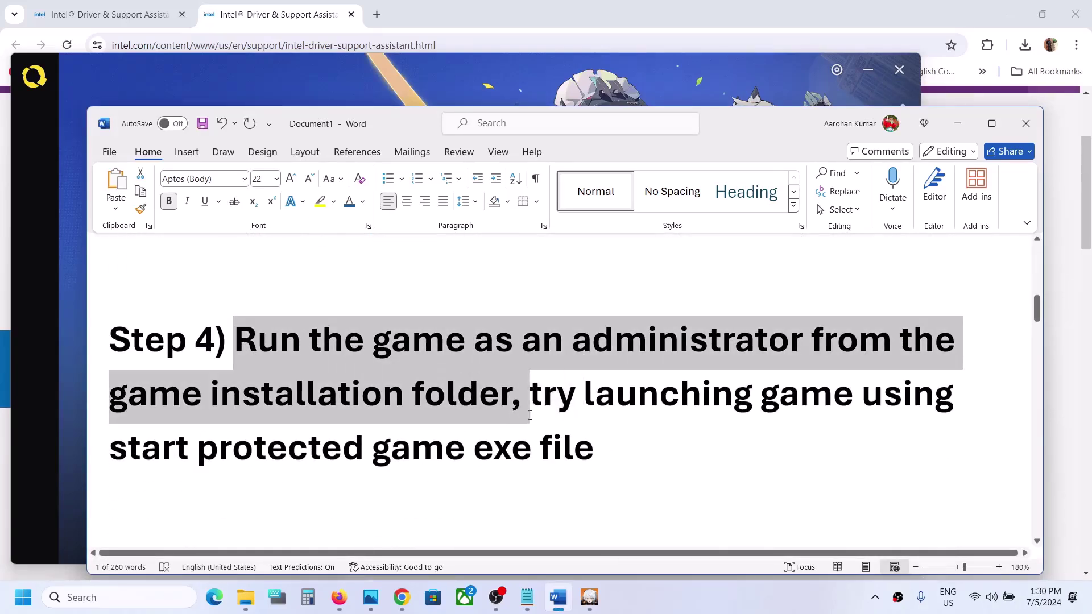
left_click(629, 430)
Minimize Word and open the game directory from the Zenless Zone Zero Launcher's Game Settings.
left_click(957, 123)
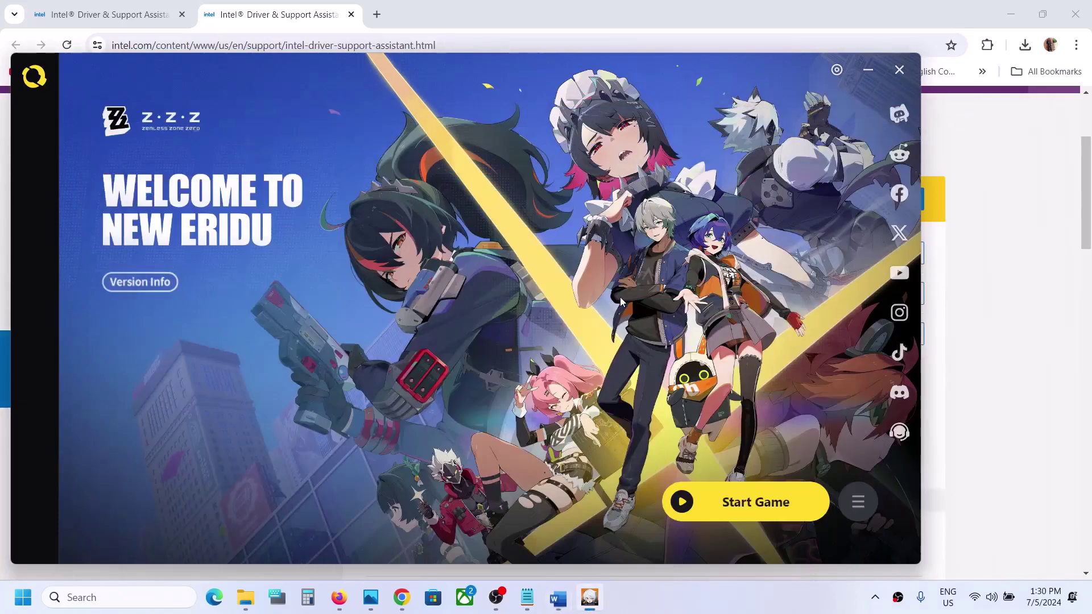
left_click(852, 511)
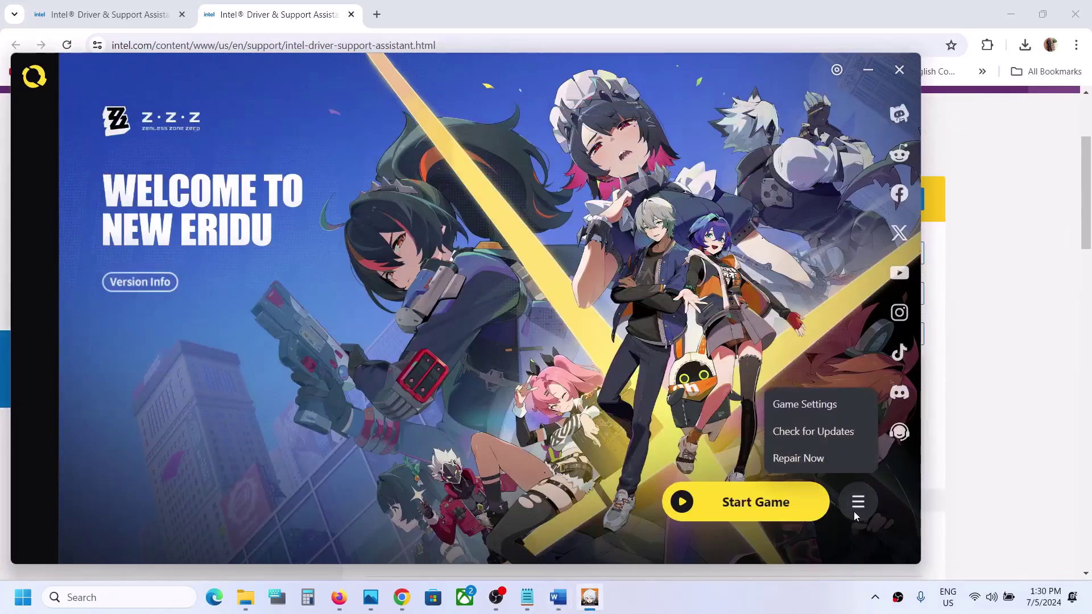
left_click(822, 407)
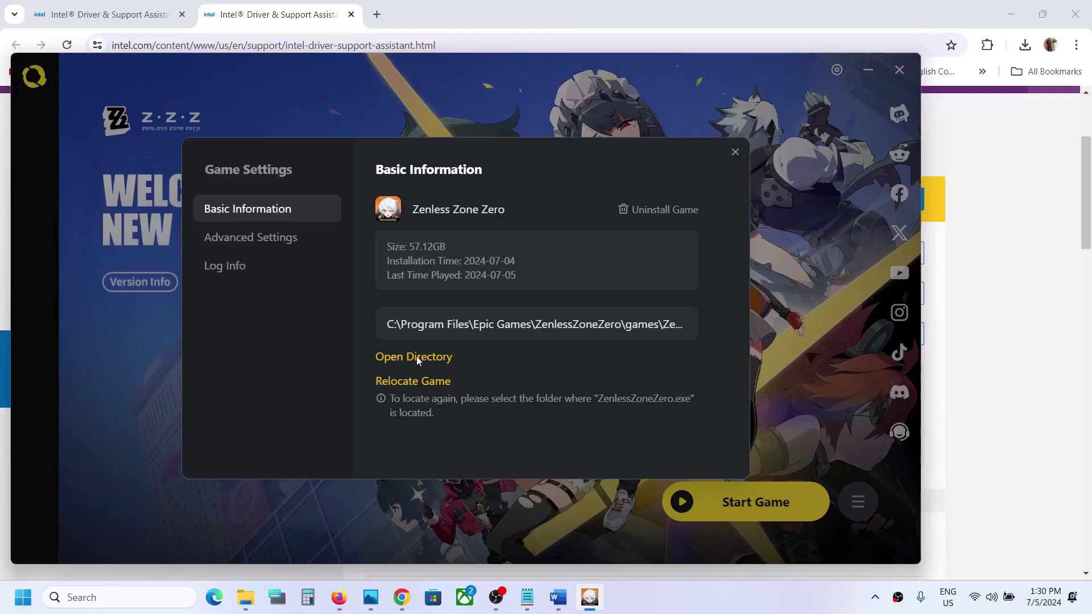
left_click(427, 355)
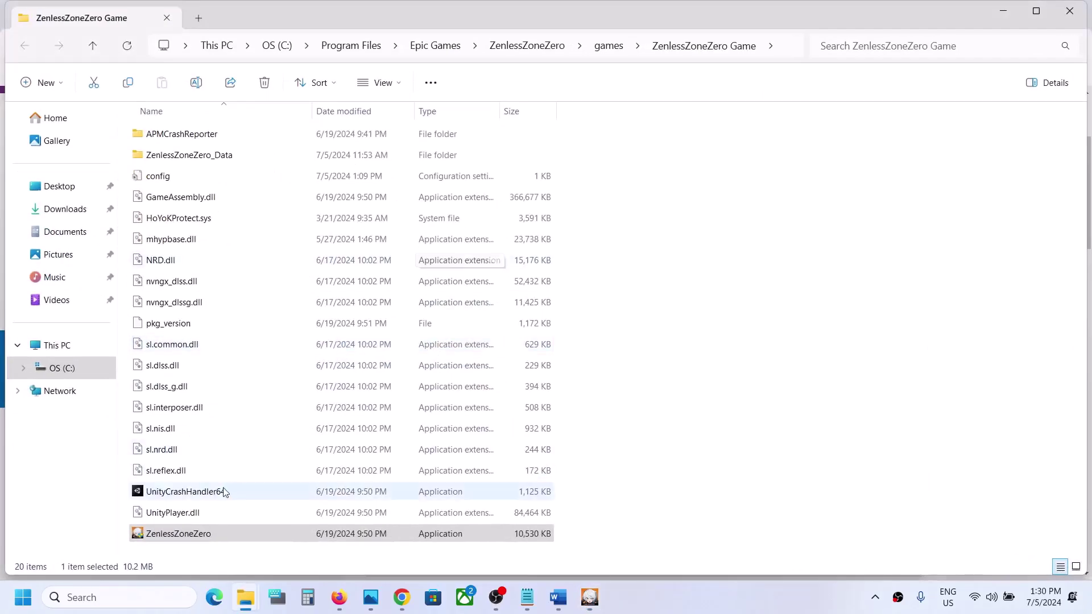
Set ZenlessZoneZero.exe to always run as administrator and apply the change.
right_click(191, 535)
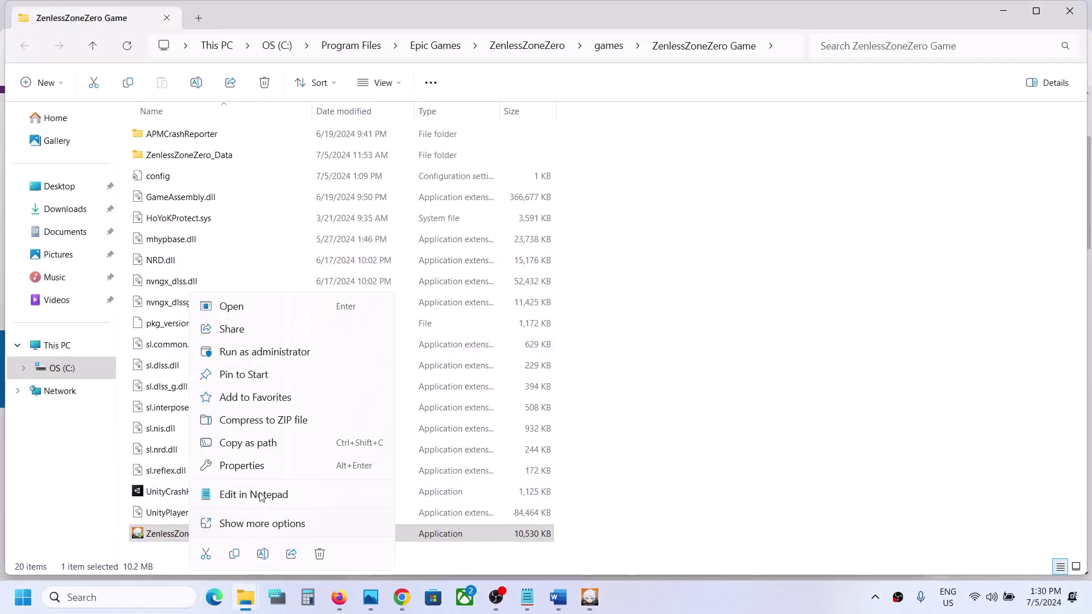
left_click(252, 468)
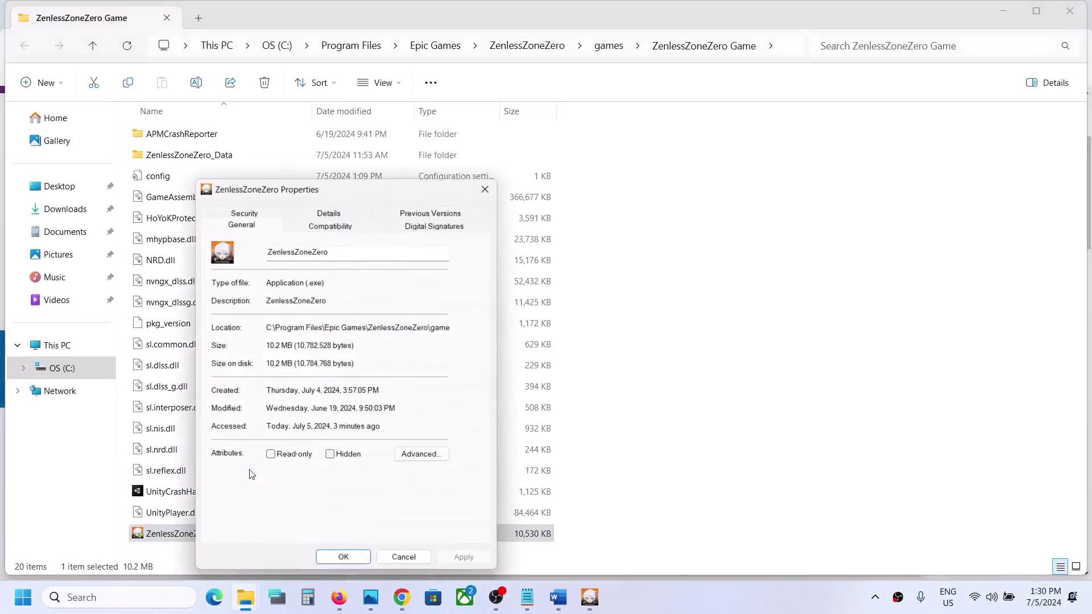
left_click(340, 226)
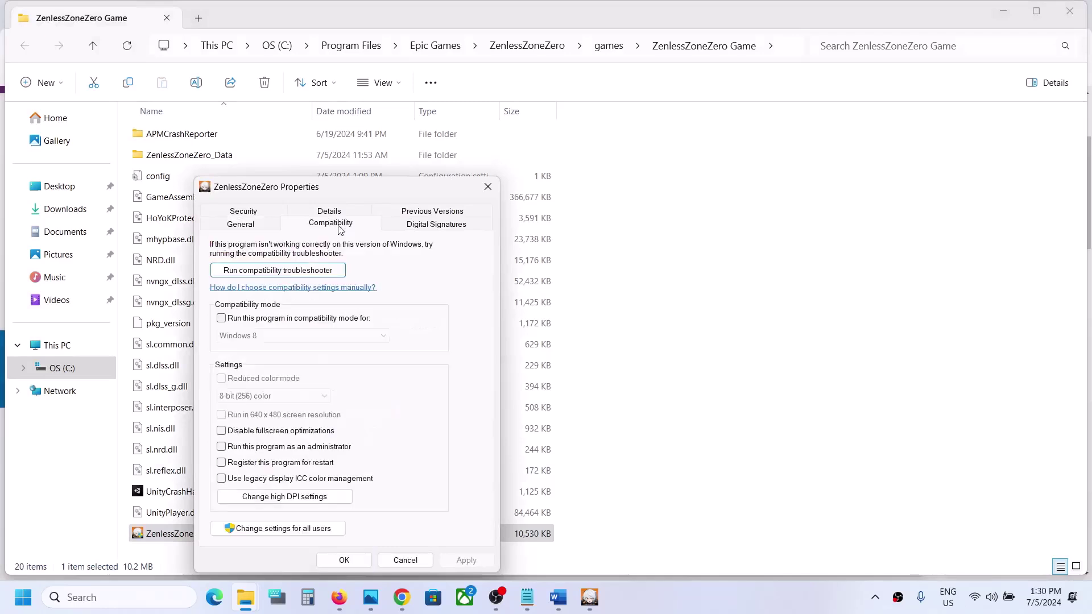
left_click(222, 447)
left_click(459, 559)
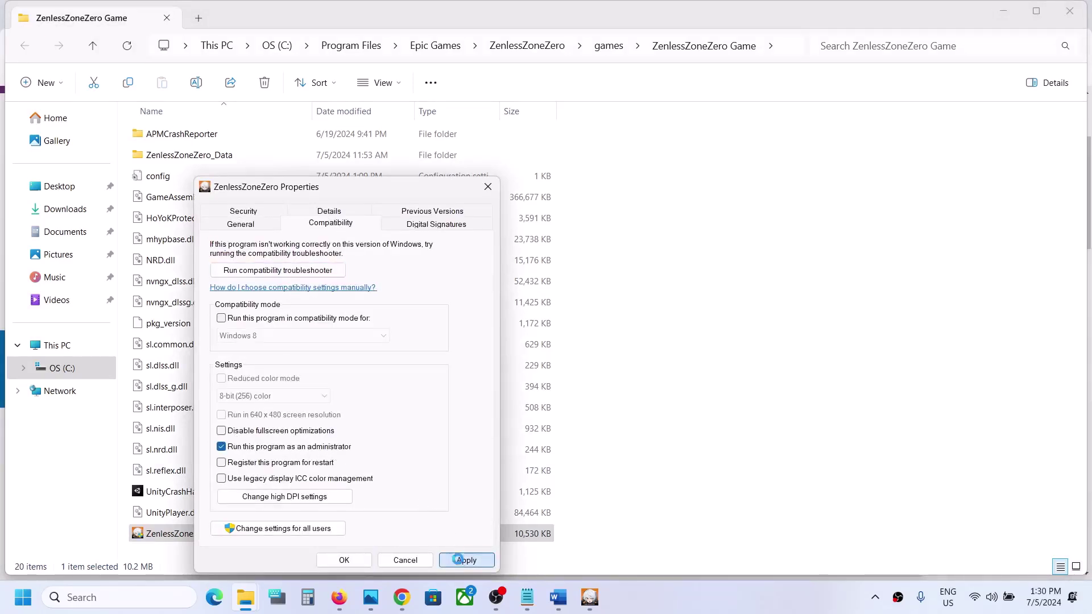
left_click(353, 560)
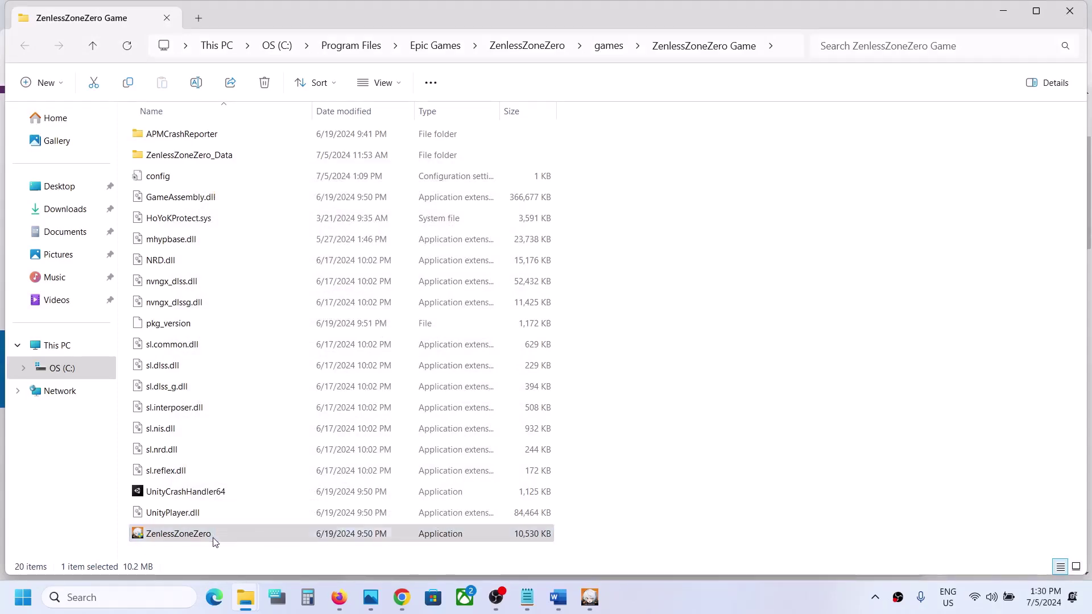
Turn on Windows 8 compatibility mode for ZenlessZoneZero.exe and apply it.
right_click(213, 537)
left_click(293, 466)
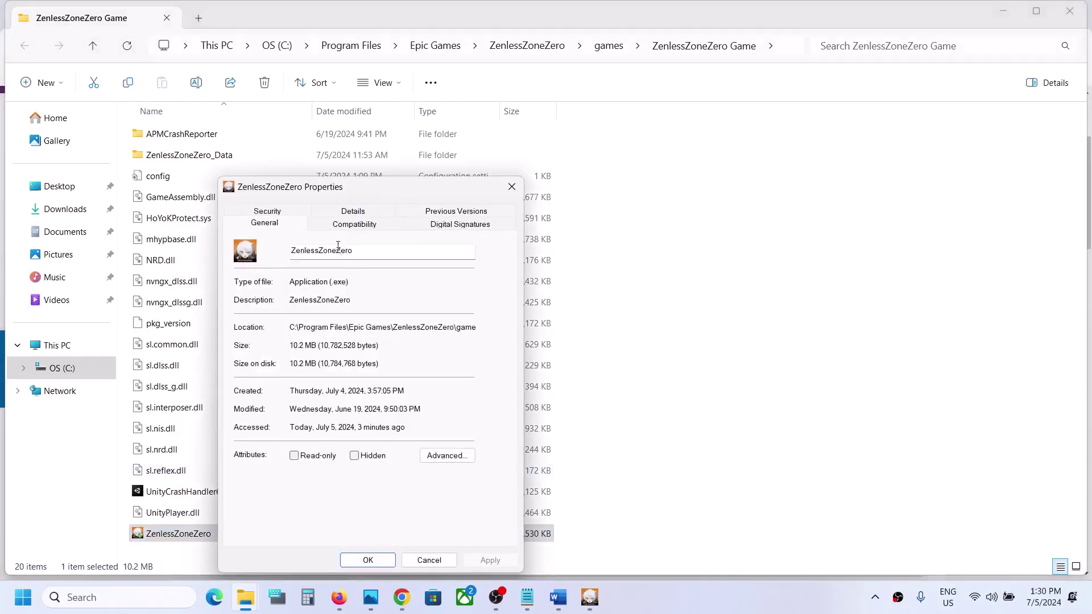
left_click(348, 228)
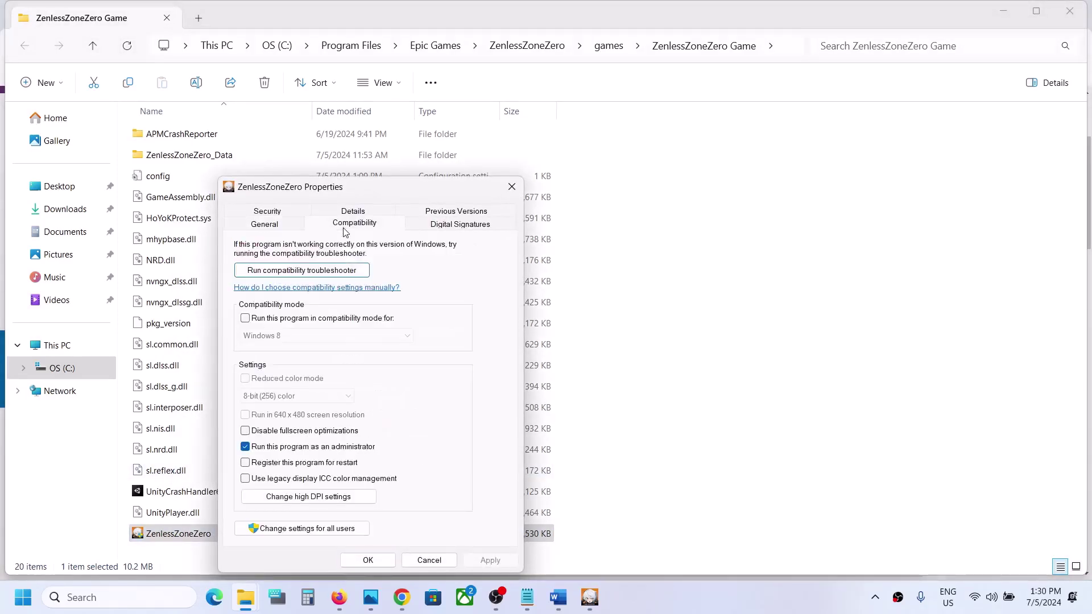
left_click(245, 319)
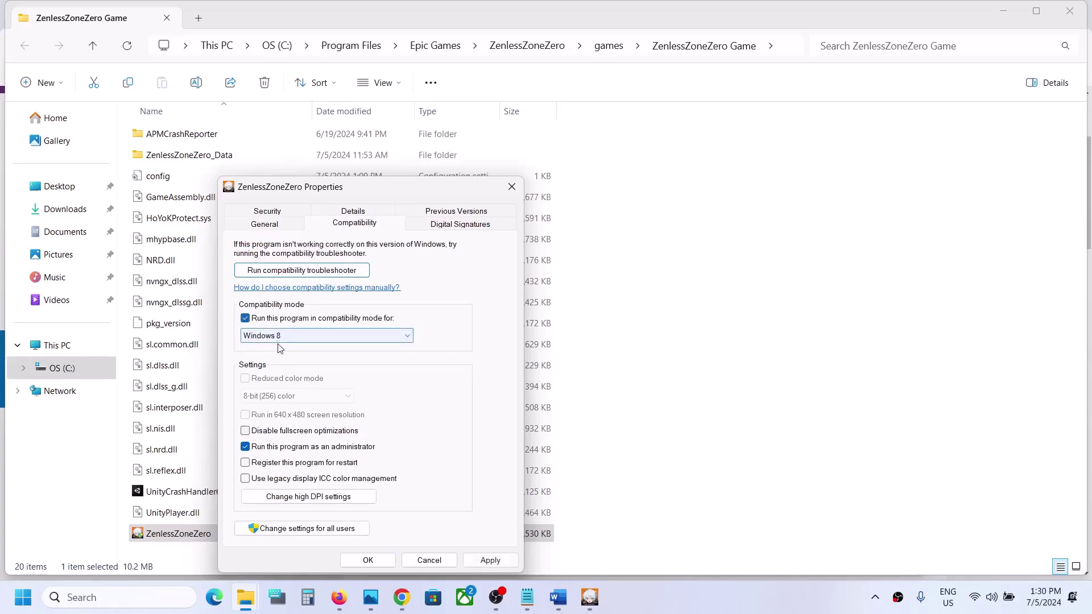
left_click(489, 560)
left_click(368, 560)
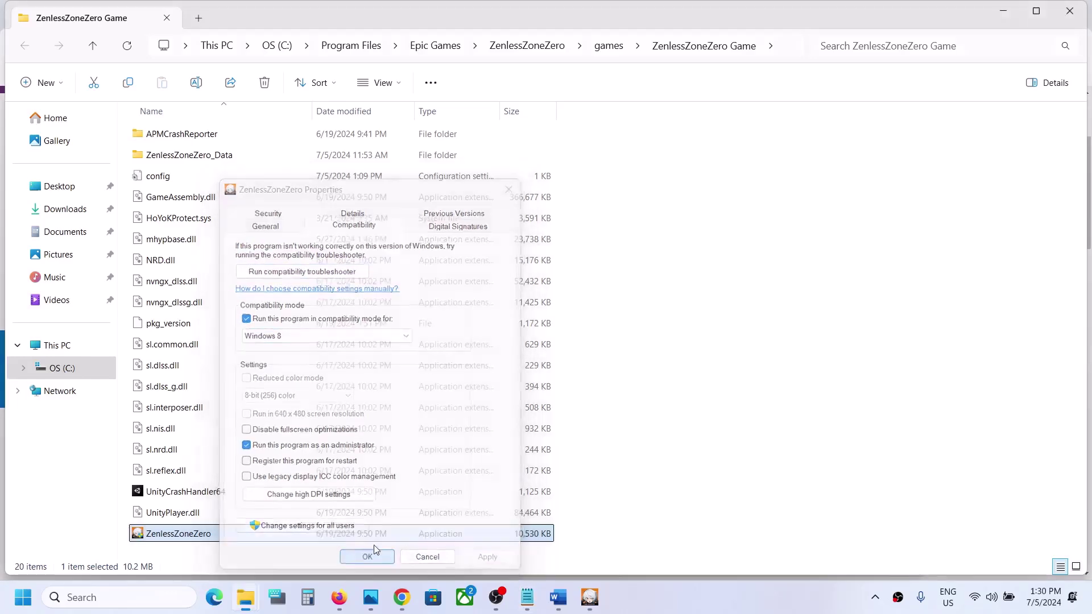
Switch ZenlessZoneZero.exe to Windows 7 compatibility mode and disable fullscreen optimizations.
right_click(271, 527)
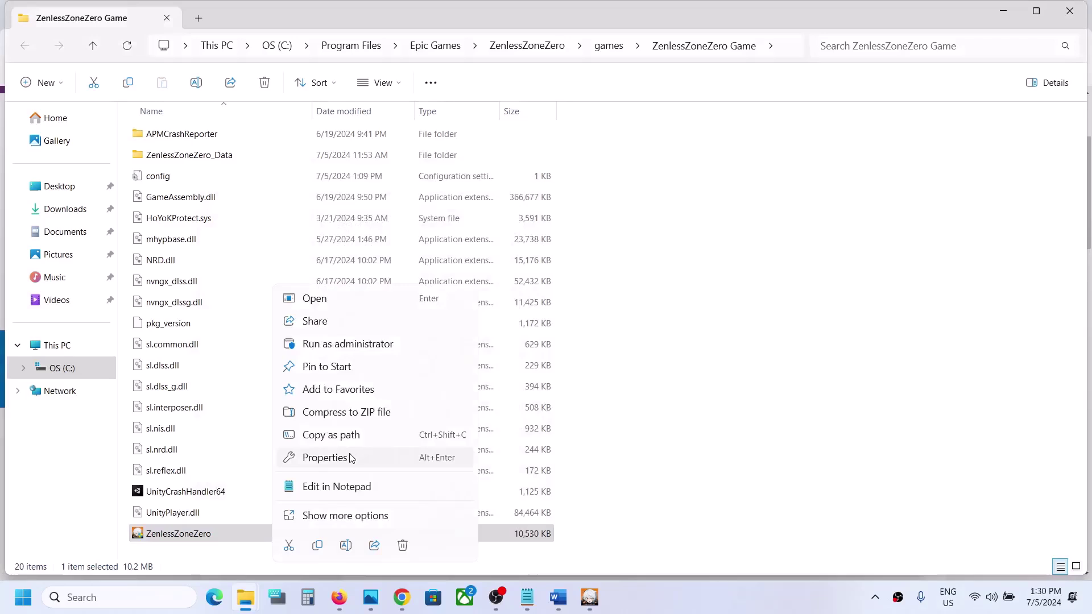
left_click(353, 457)
left_click(395, 227)
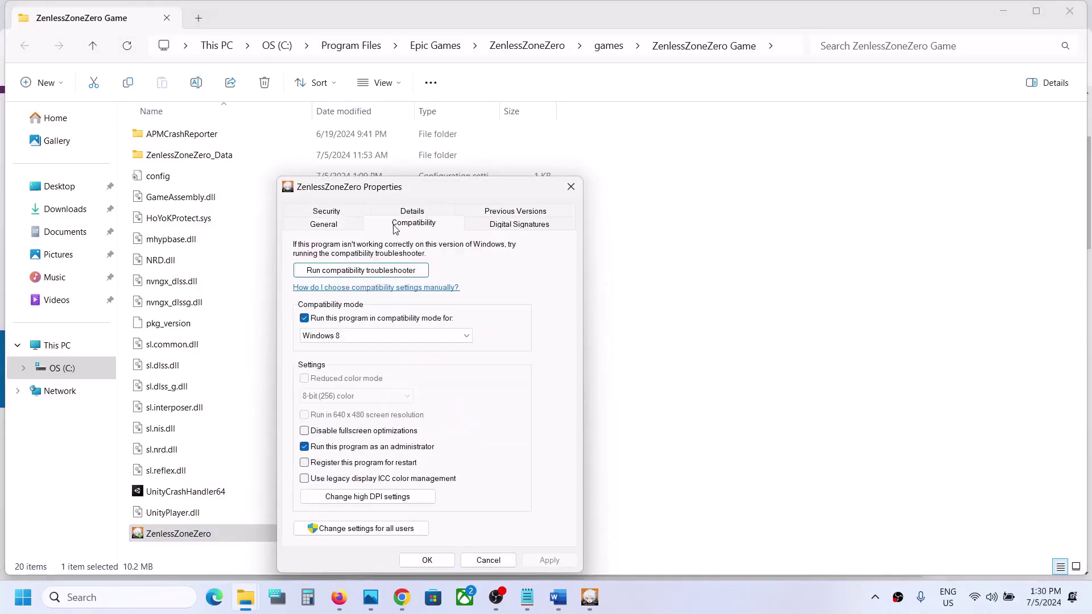
left_click(347, 335)
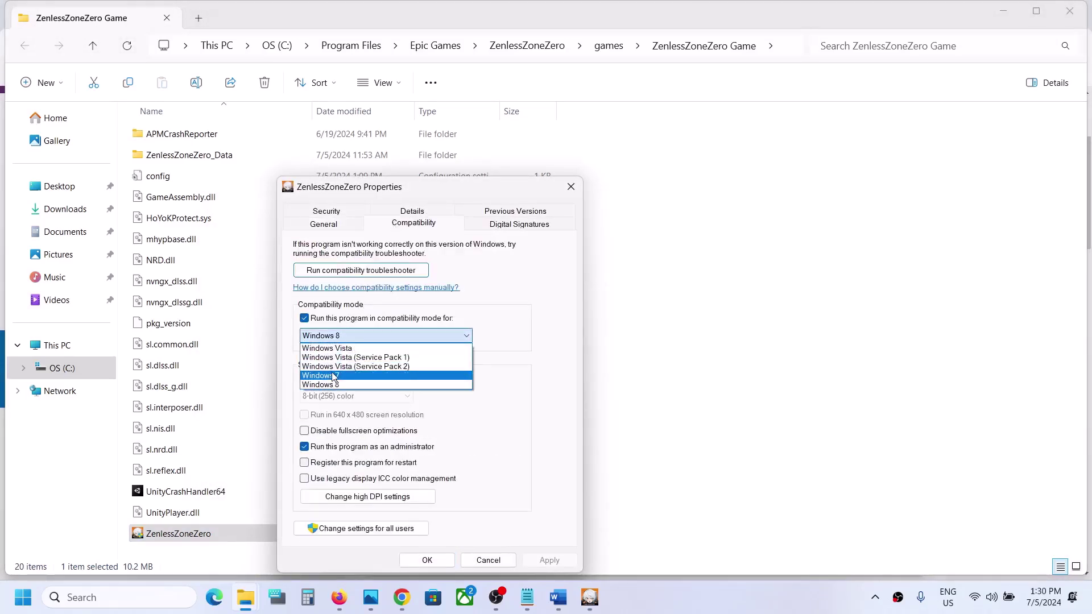
left_click(341, 375)
left_click(547, 563)
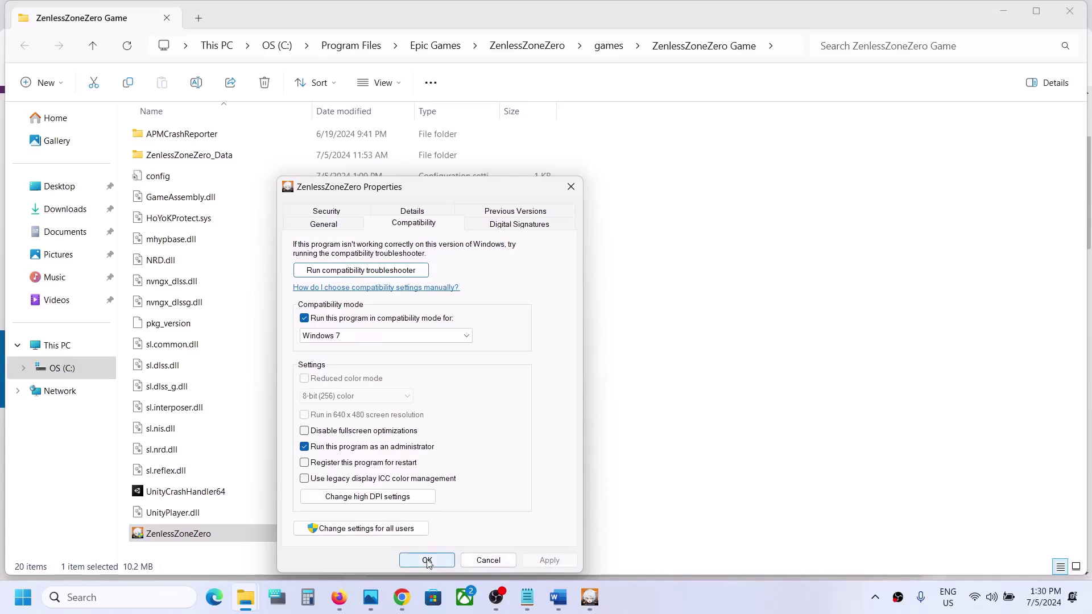
left_click(321, 434)
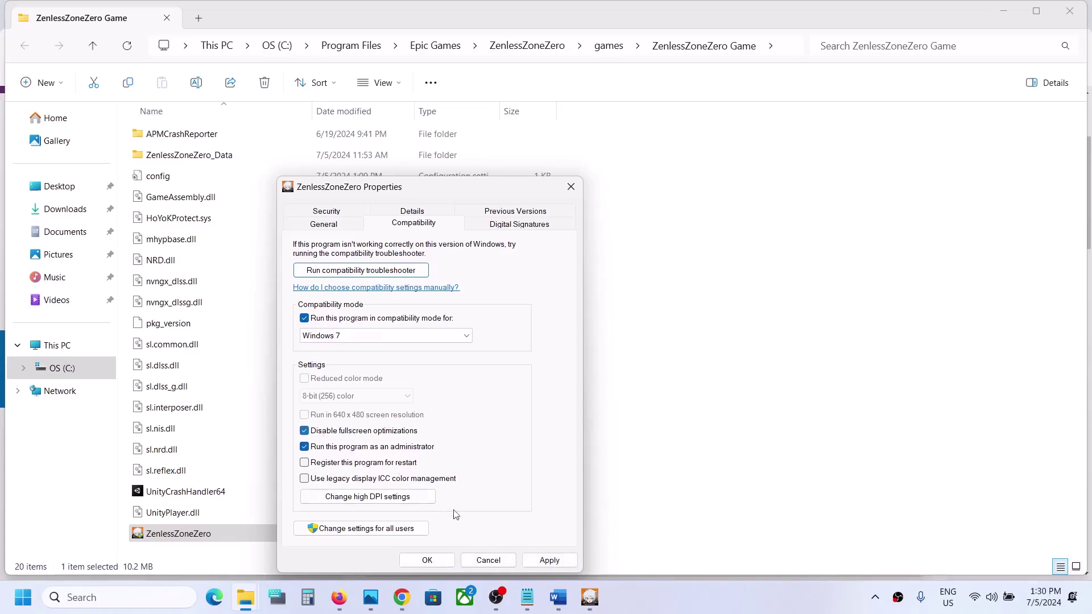
left_click(547, 560)
left_click(427, 560)
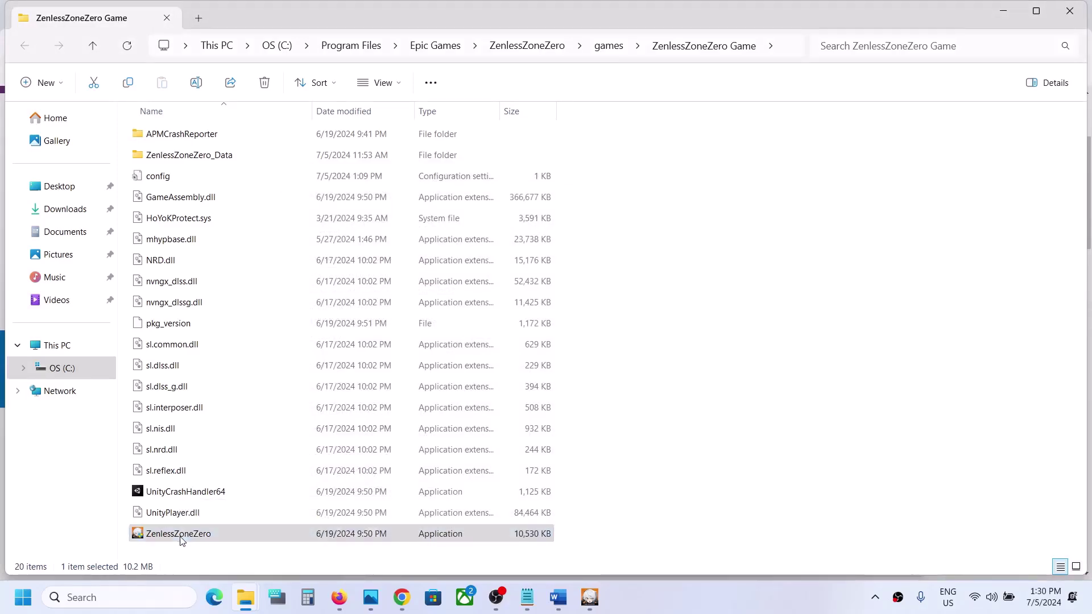
Uncheck compatibility mode, disable fullscreen optimizations and Run as administrator for ZenlessZoneZero.exe.
right_click(181, 539)
left_click(243, 467)
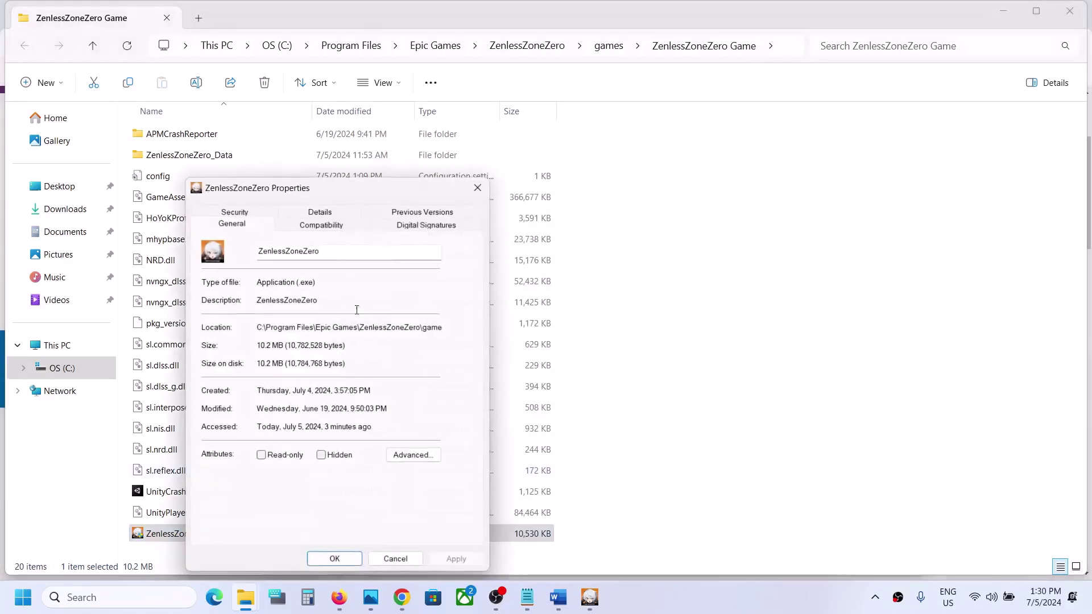
left_click(316, 227)
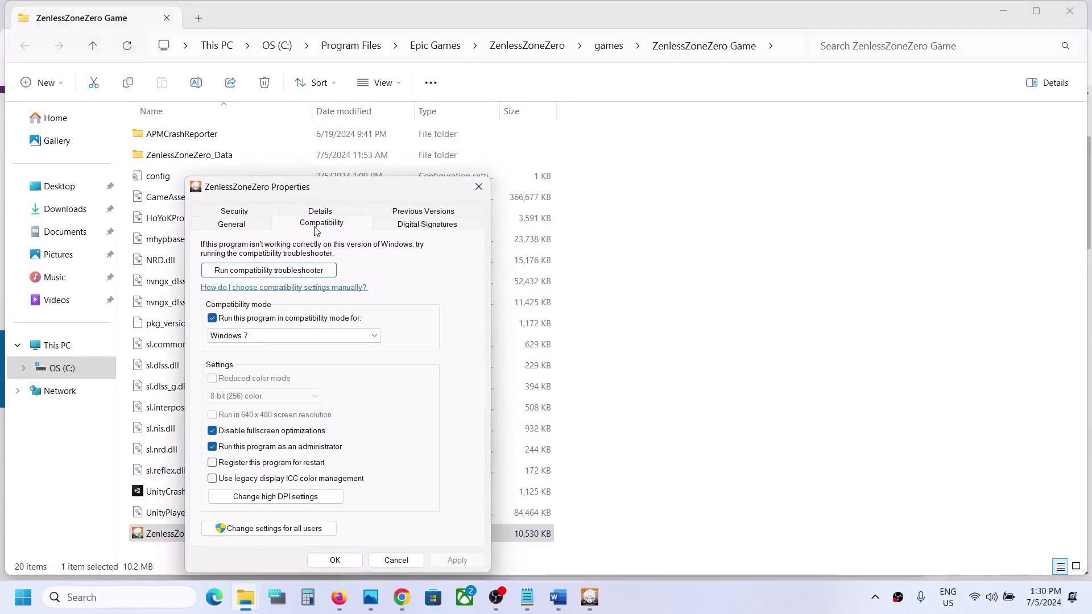
left_click(212, 318)
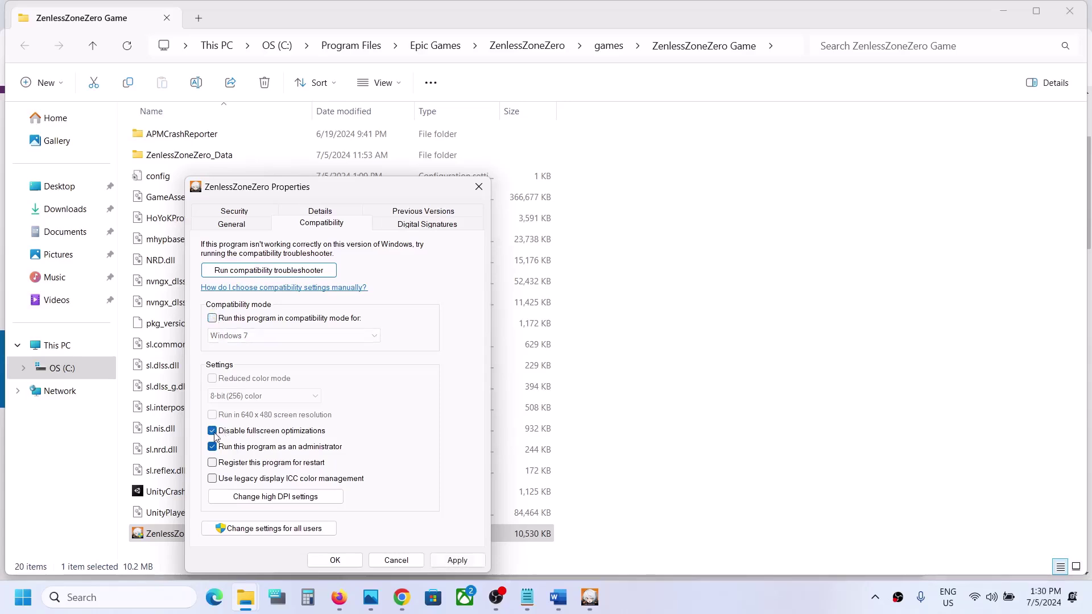
left_click(214, 432)
left_click(212, 446)
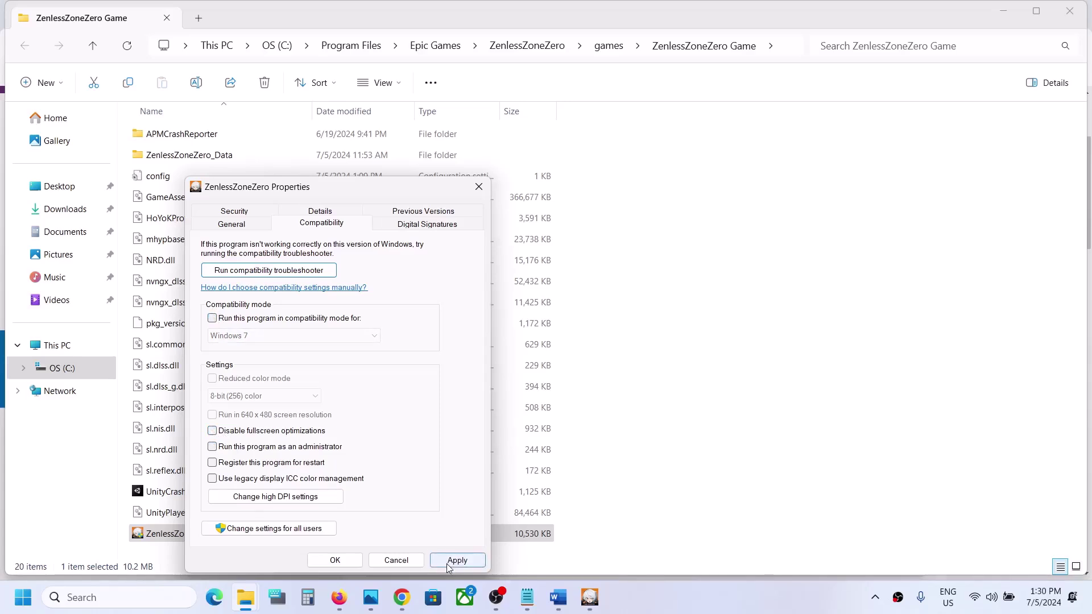
left_click(455, 560)
left_click(337, 560)
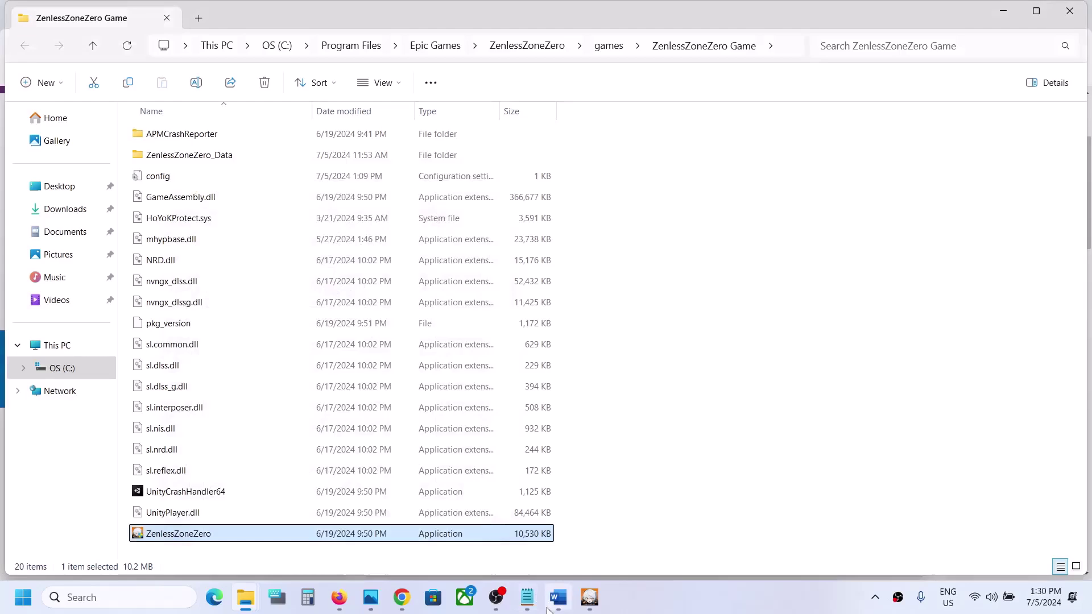
Read further in the Word step notes, then return to the HoYoPlay launcher.
left_click(557, 597)
scroll(485, 348, "down", 2)
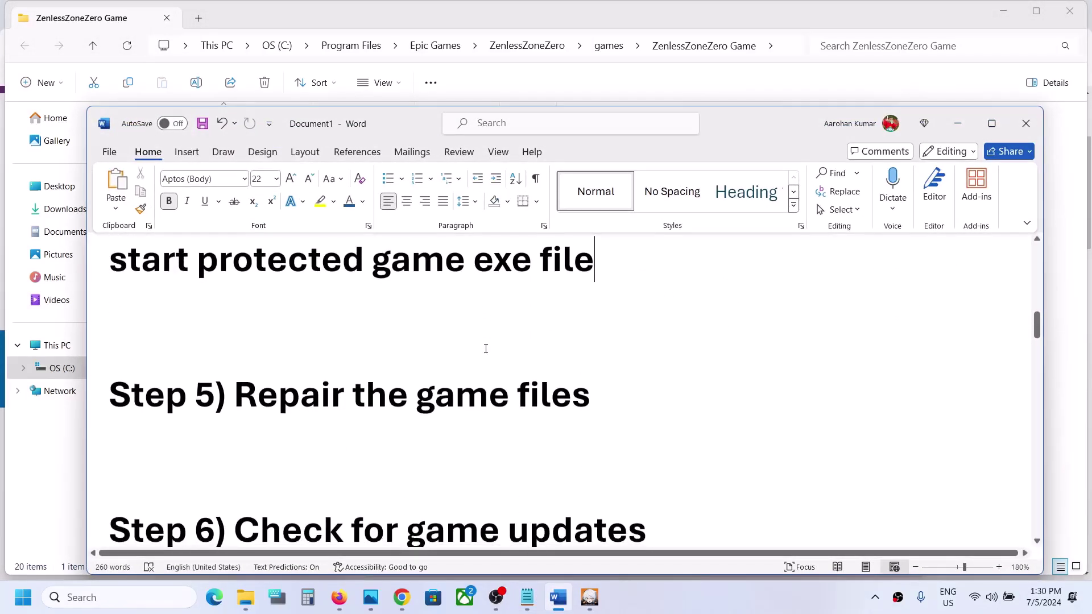
left_click_drag(234, 393, 590, 398)
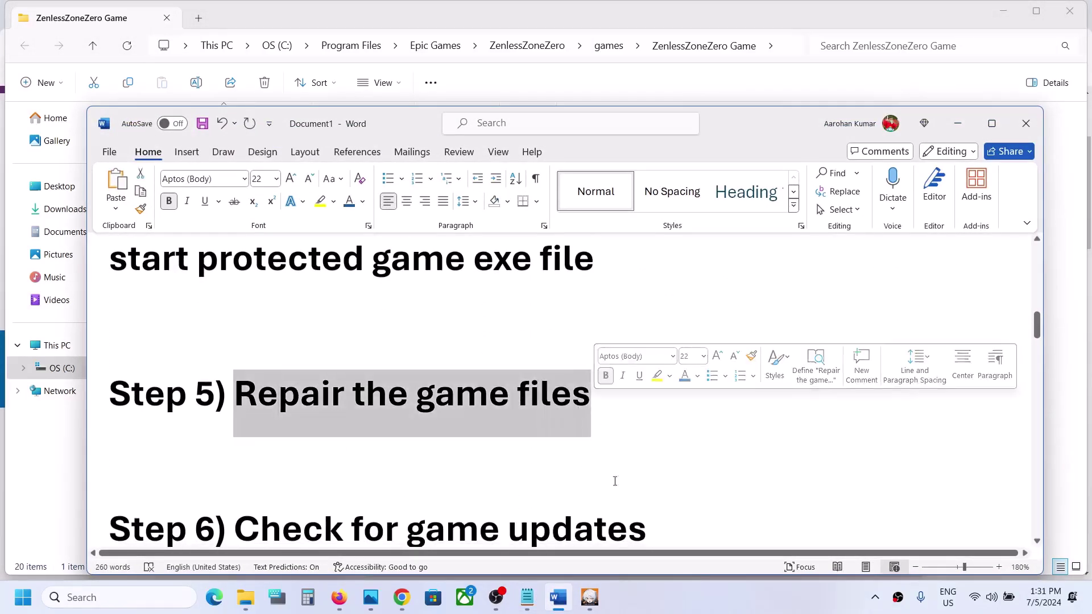
left_click(589, 596)
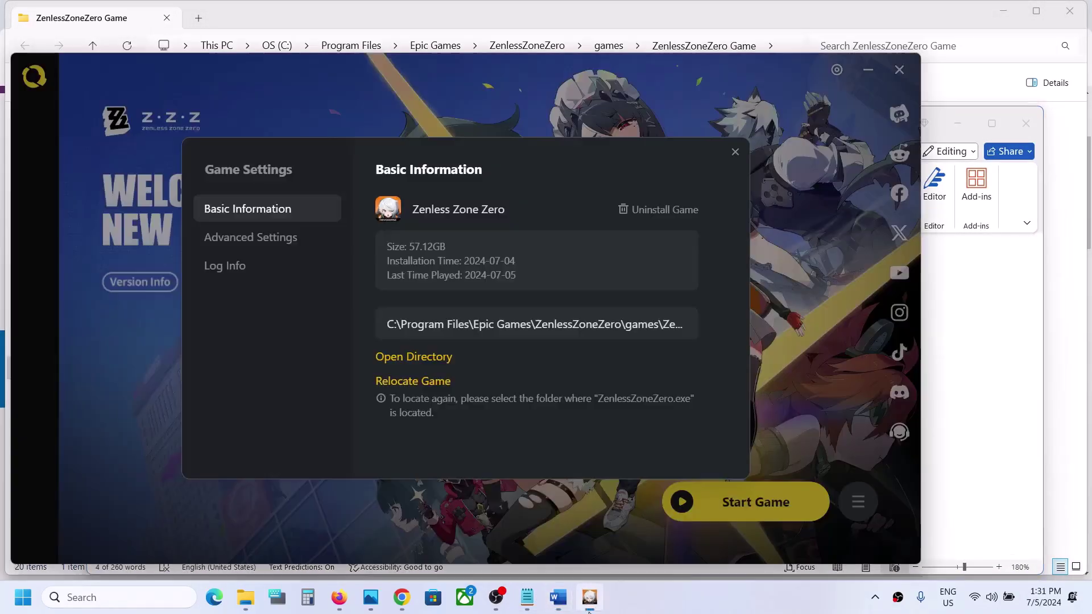
Choose Repair Now in HoYoPlay, dismiss its reminder, and scroll the Word guide to Step 5.
left_click(735, 151)
left_click(858, 500)
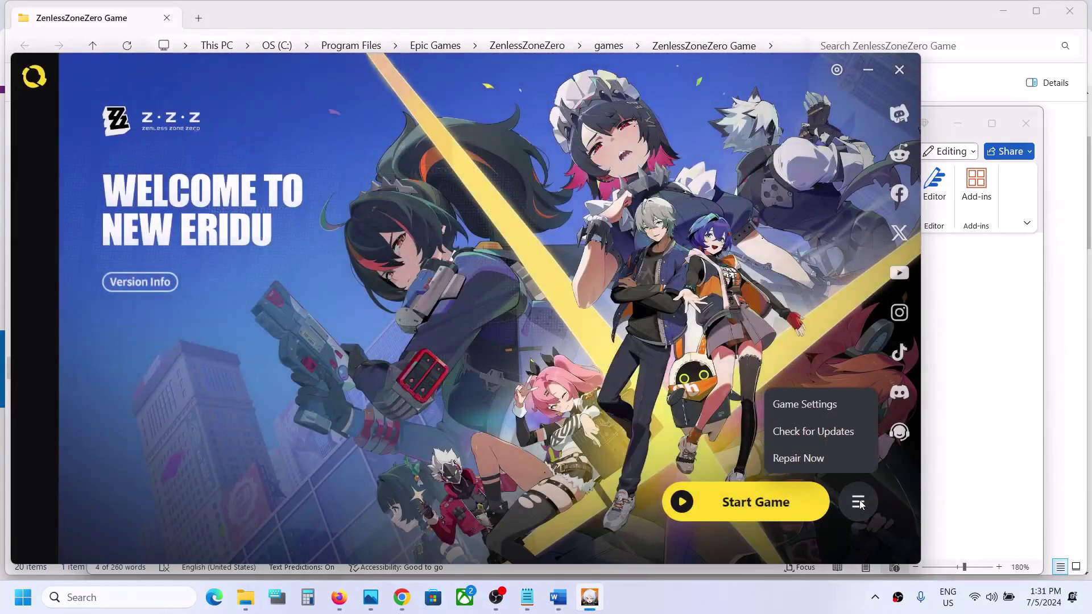
left_click(801, 459)
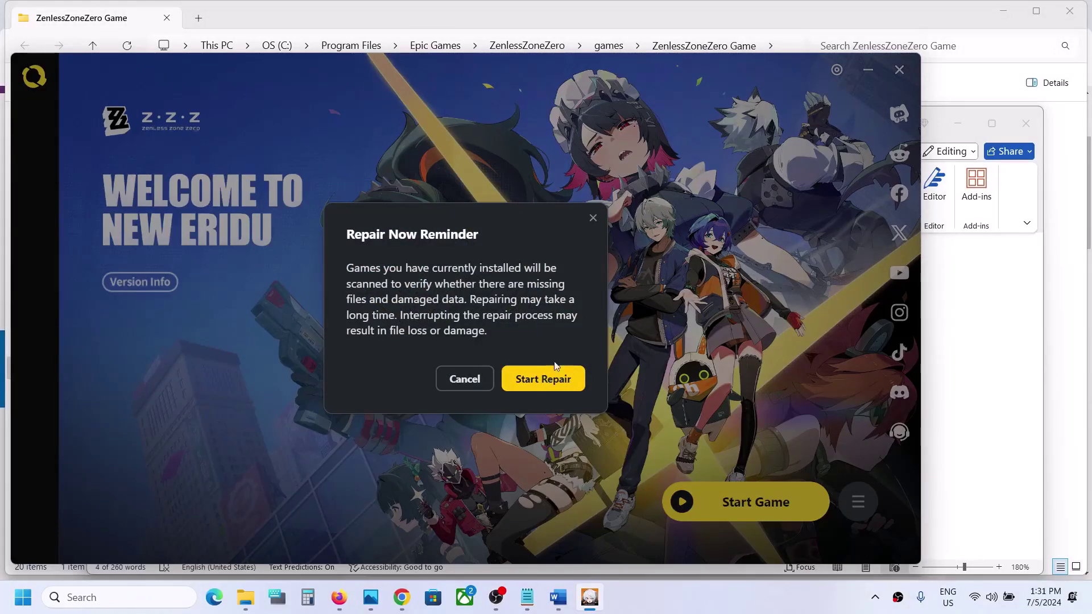
left_click(593, 218)
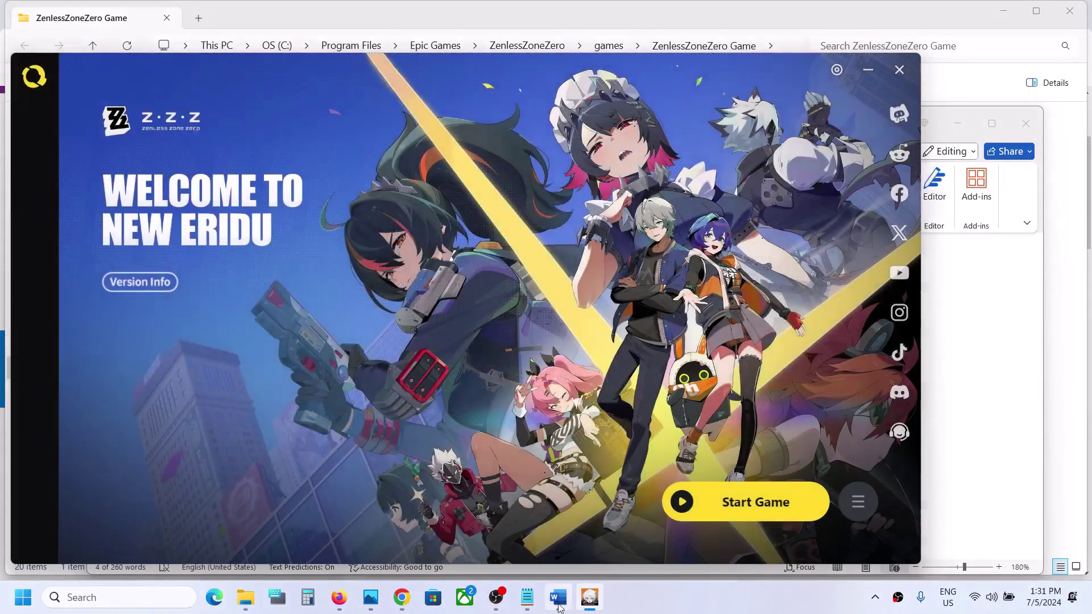
left_click(558, 597)
scroll(490, 527, "down", 2)
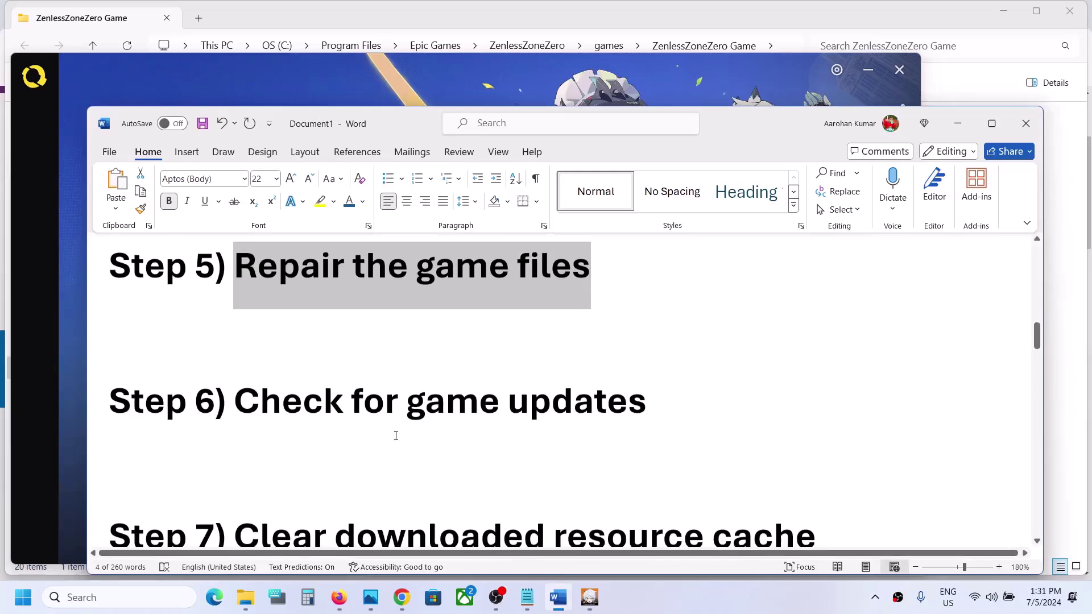
Run Check for Updates in HoYoPlay and dismiss the no-update-required note.
left_click(587, 607)
left_click(850, 506)
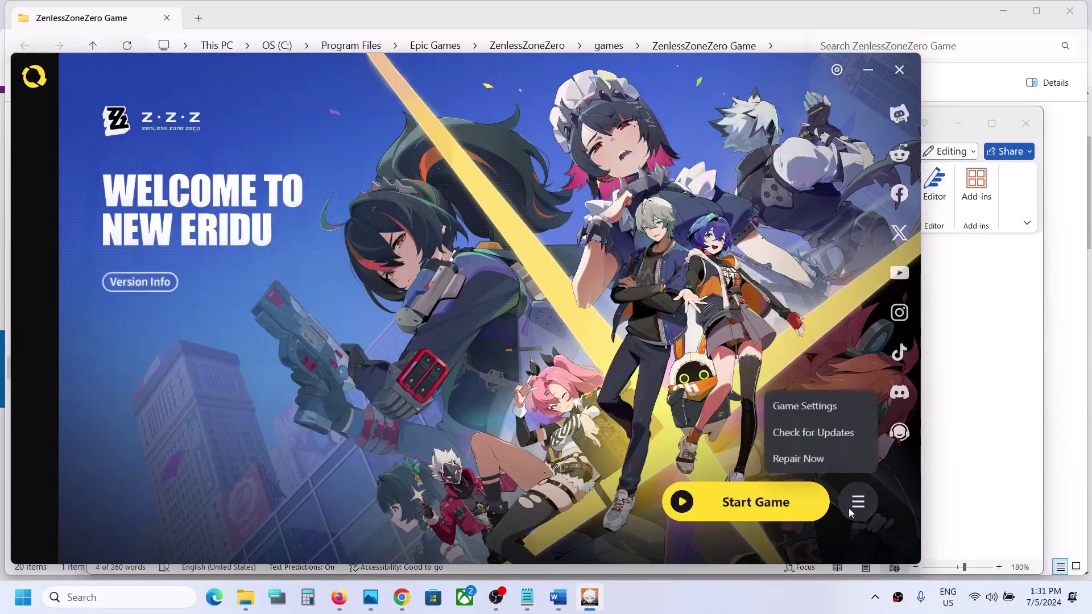
left_click(831, 431)
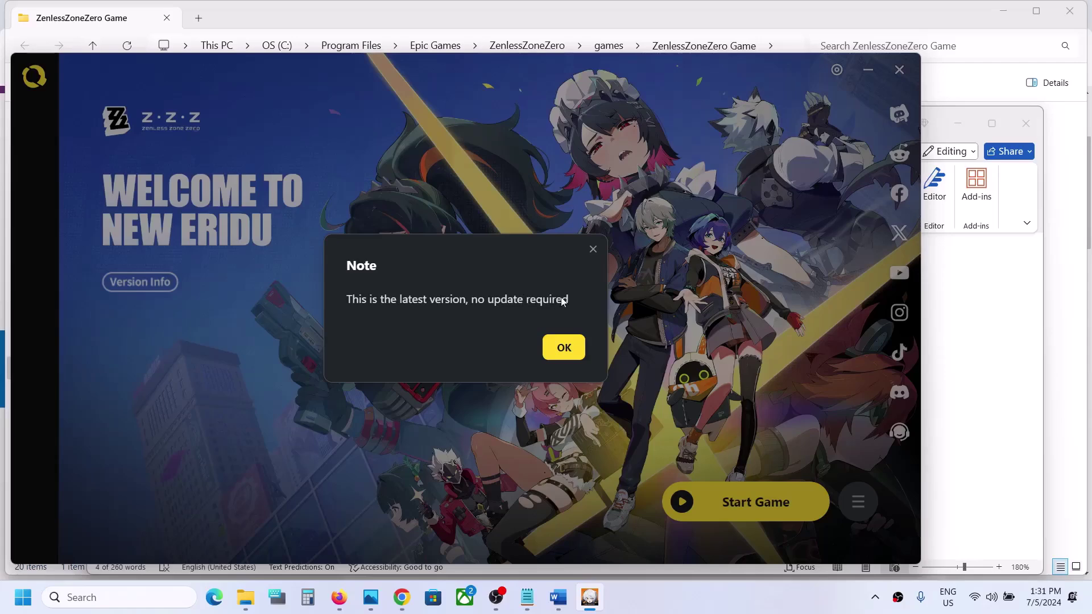
left_click(556, 344)
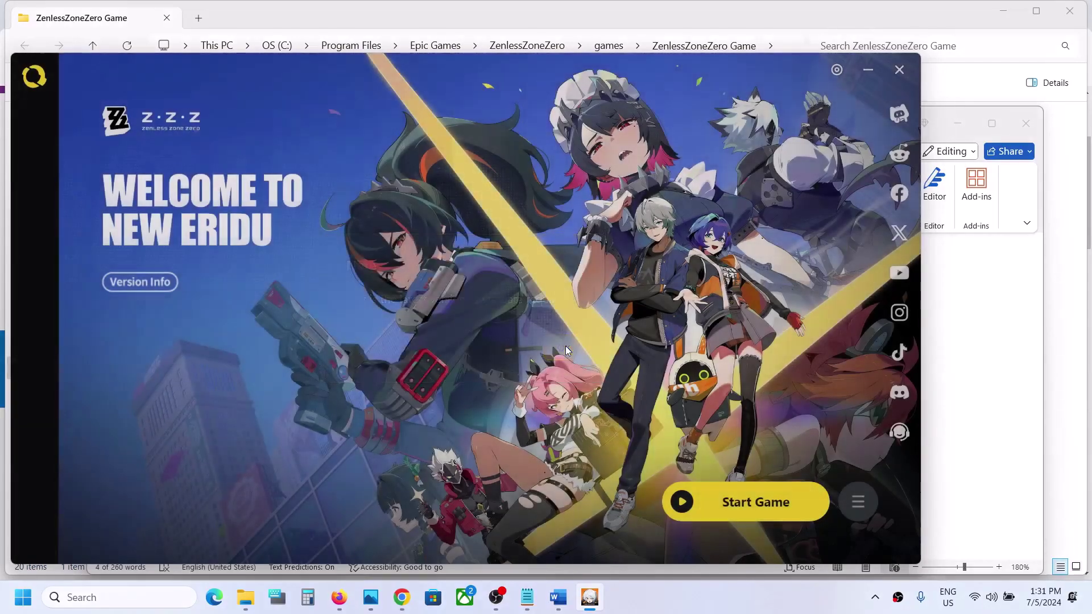
Select the phrase 'downloaded resource cache' in the Word step notes.
left_click(564, 609)
scroll(380, 358, "down", 4)
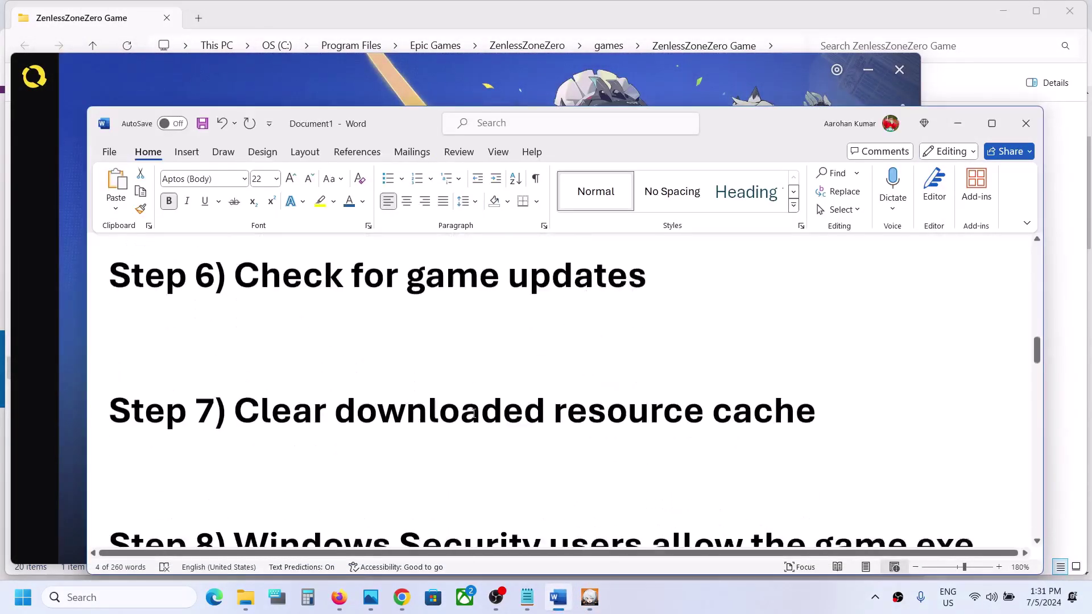
left_click_drag(380, 359, 816, 357)
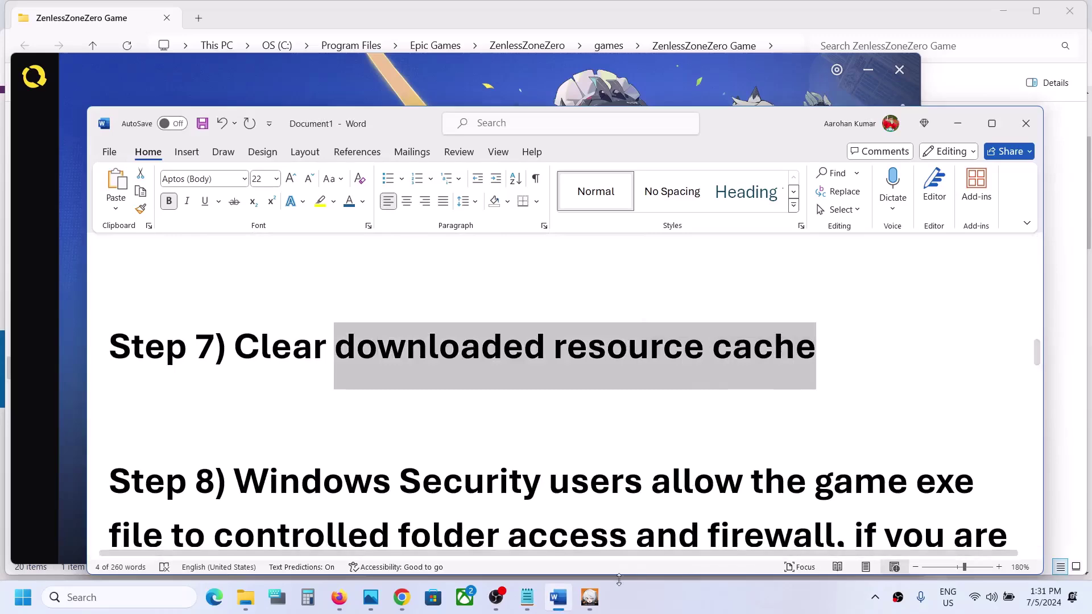
left_click(590, 597)
Clear the downloaded resource cache from Game Settings > Advanced Settings and close the panel.
left_click(860, 503)
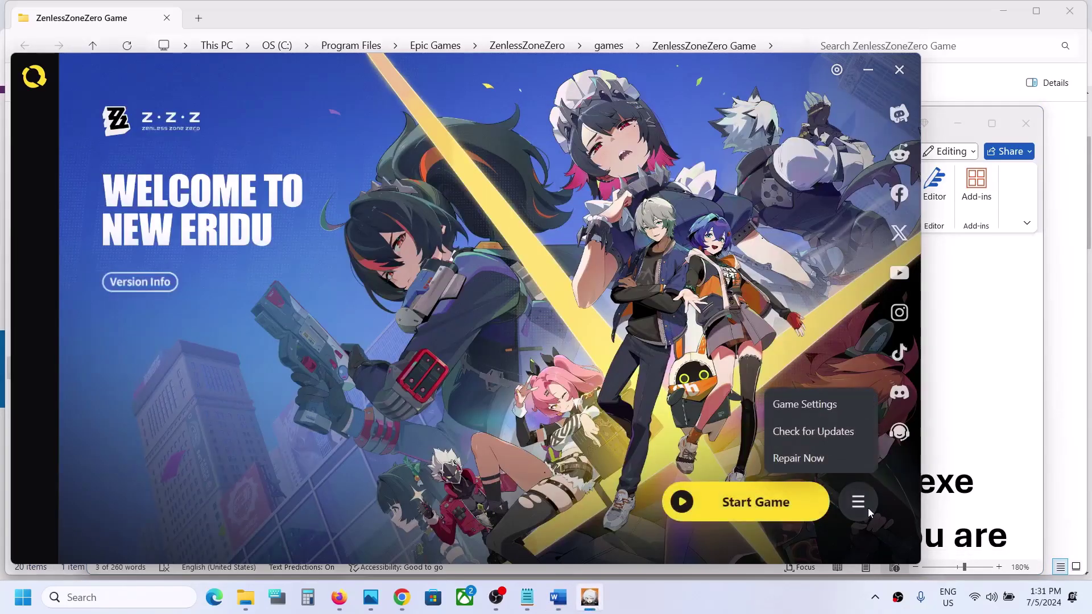
left_click(811, 405)
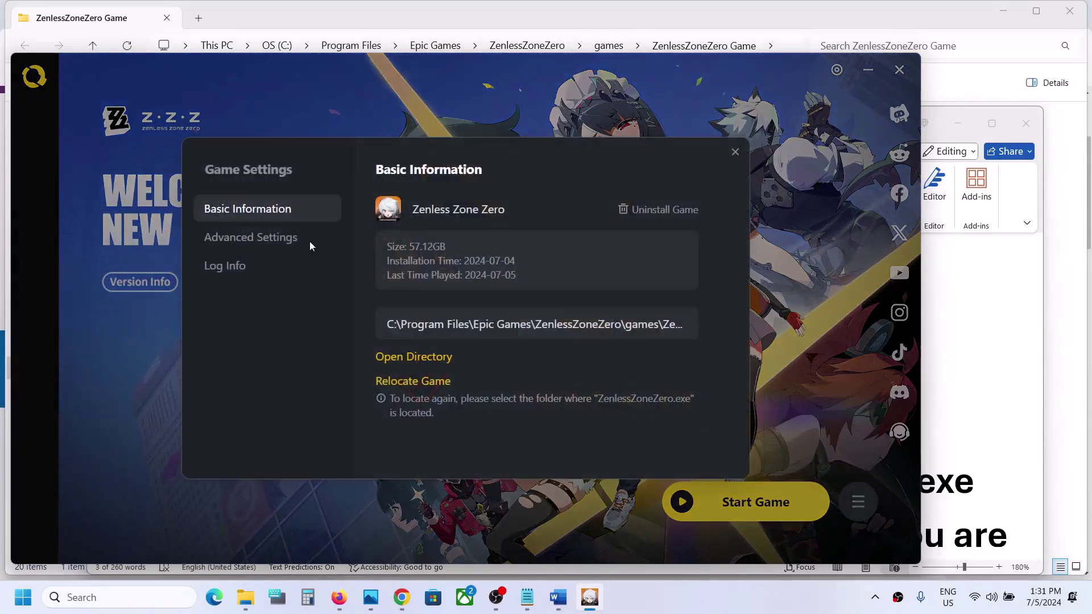
left_click(288, 240)
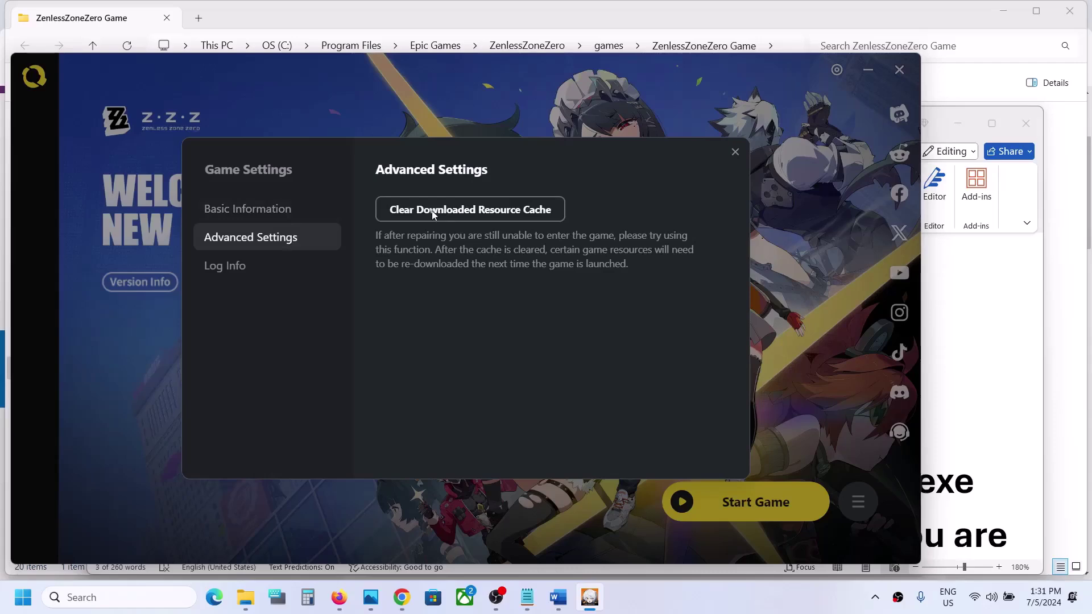
left_click(462, 211)
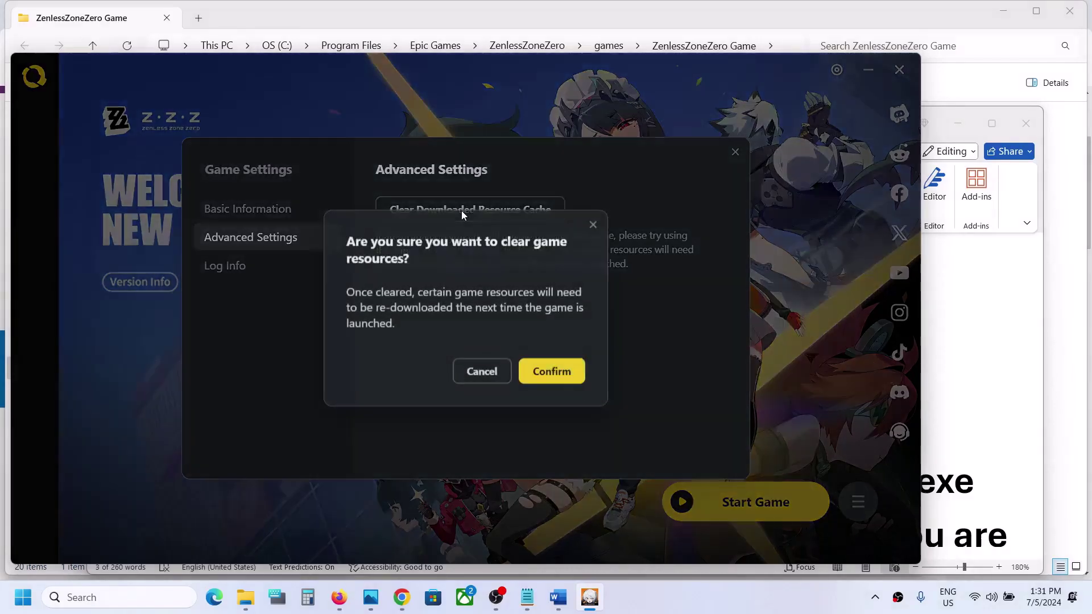
left_click(544, 371)
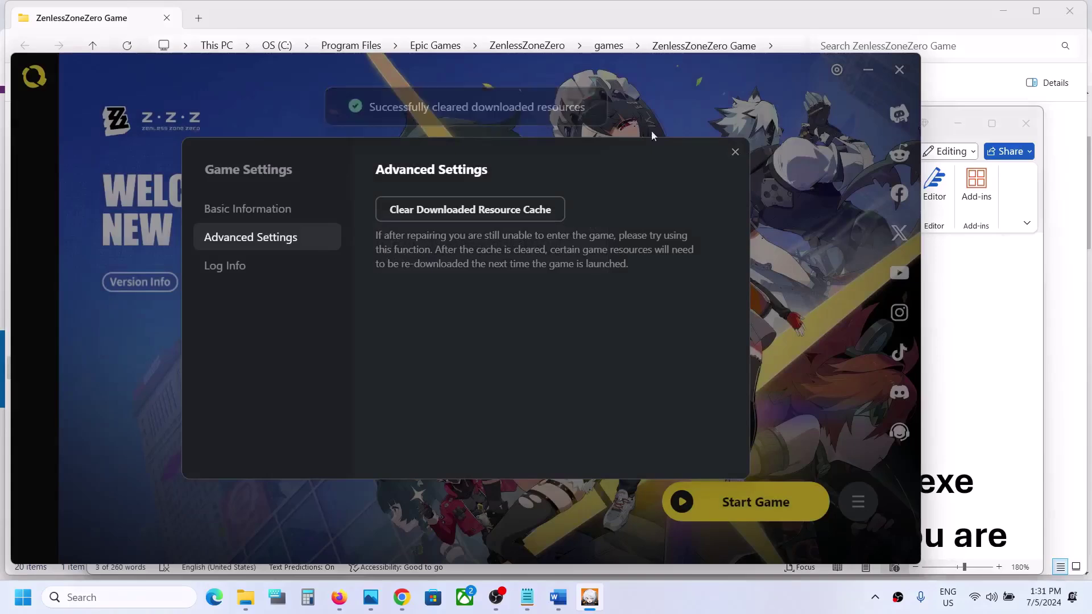
left_click(735, 152)
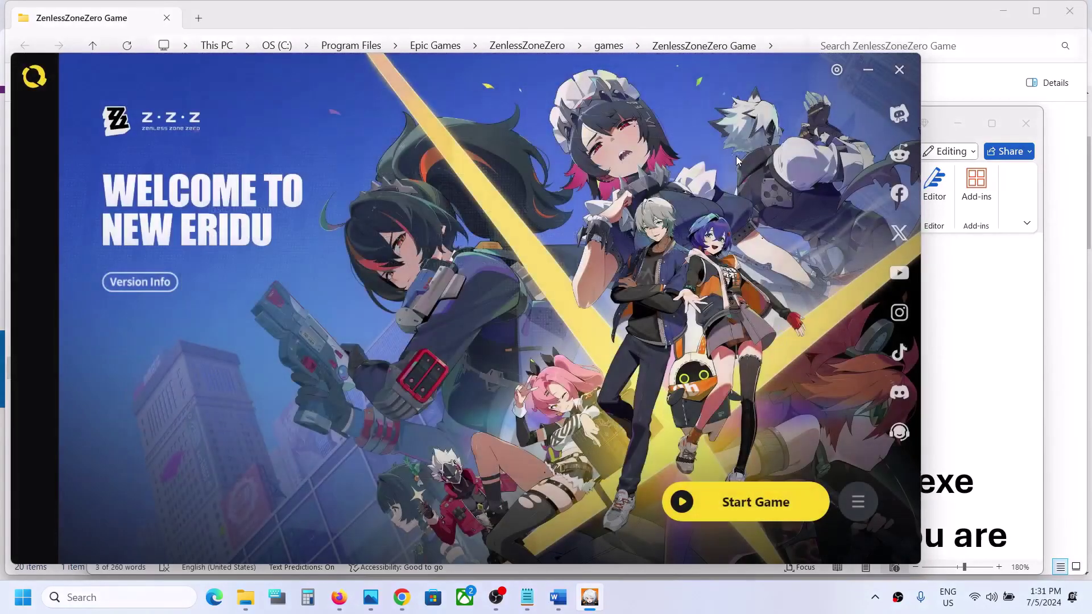